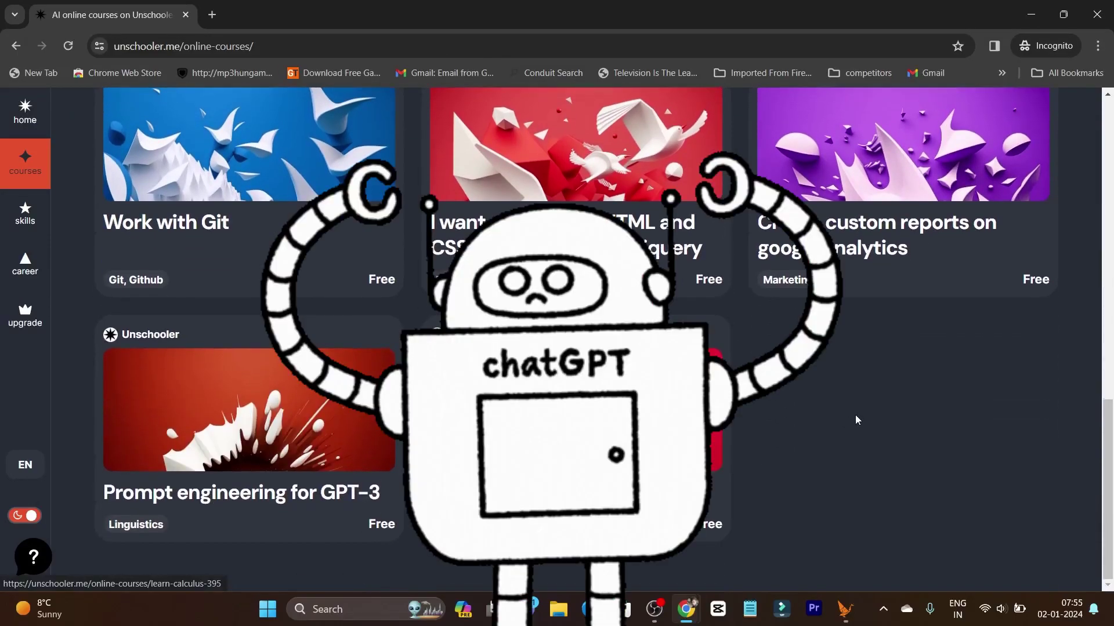
{"action": "scroll", "coordinate": [856, 415], "scroll_direction": "up", "scroll_amount": 4}
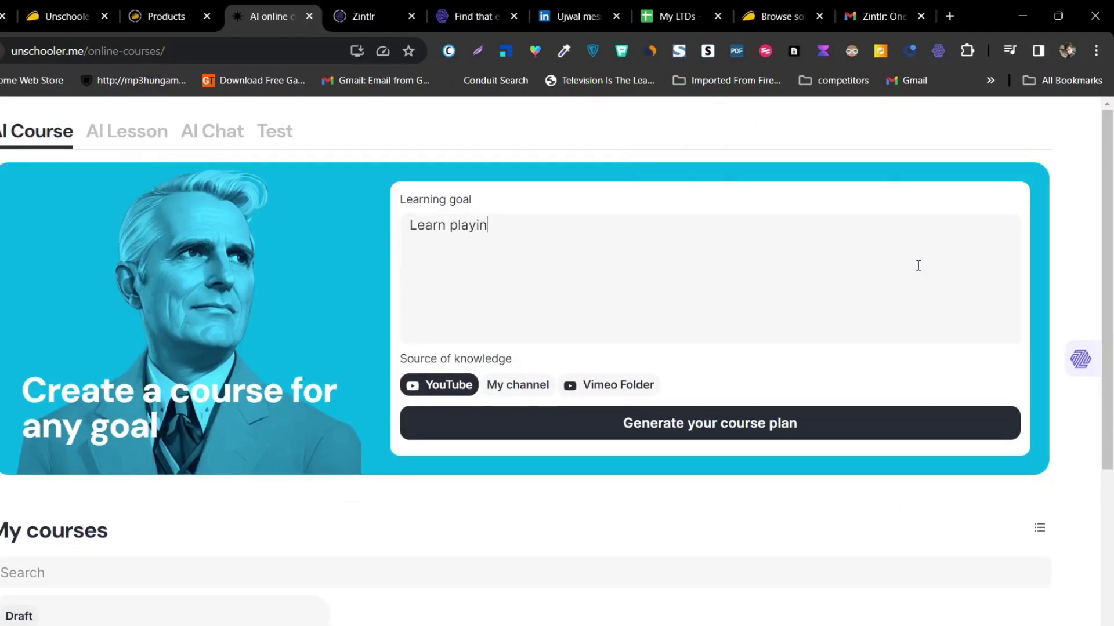
{"action": "type", "text": "g guitar fro mus"}
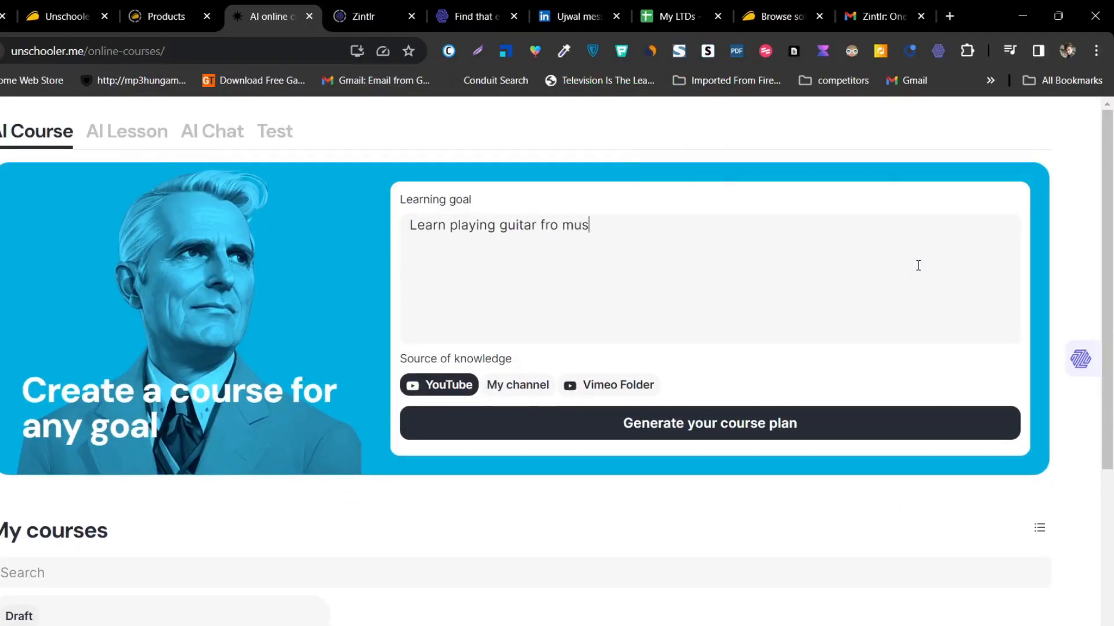
{"action": "type", "text": "ic concerts"}
Open the free HTML and CSS website course card and review its lesson list
{"action": "left_click", "coordinate": [683, 423]}
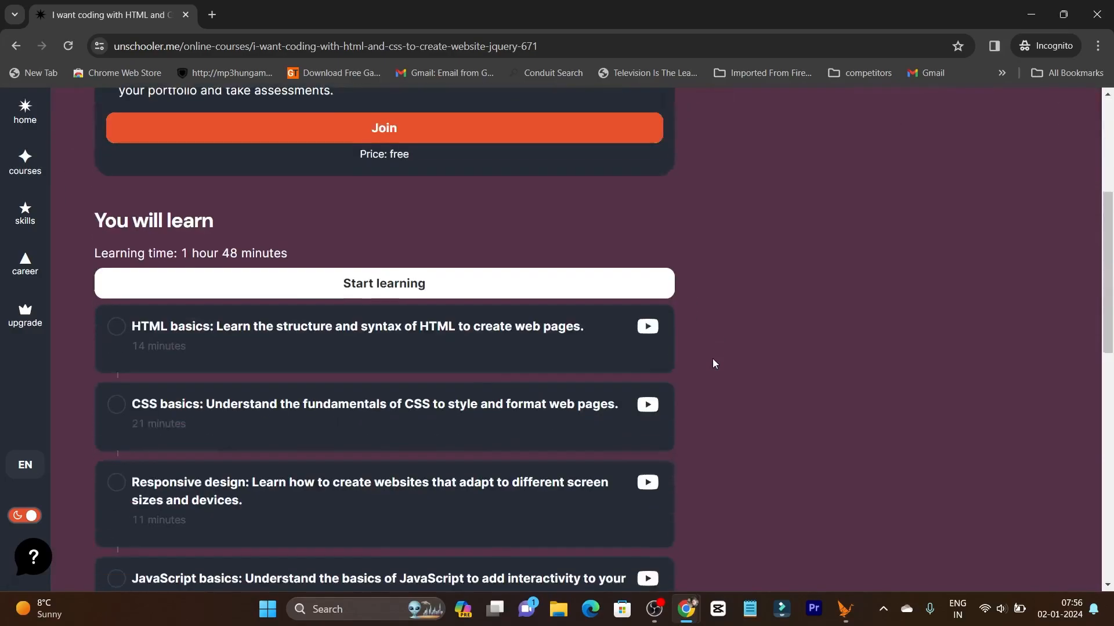
{"action": "scroll", "coordinate": [713, 359], "scroll_direction": "down", "scroll_amount": 4}
{"action": "scroll", "coordinate": [713, 359], "scroll_direction": "down", "scroll_amount": 3}
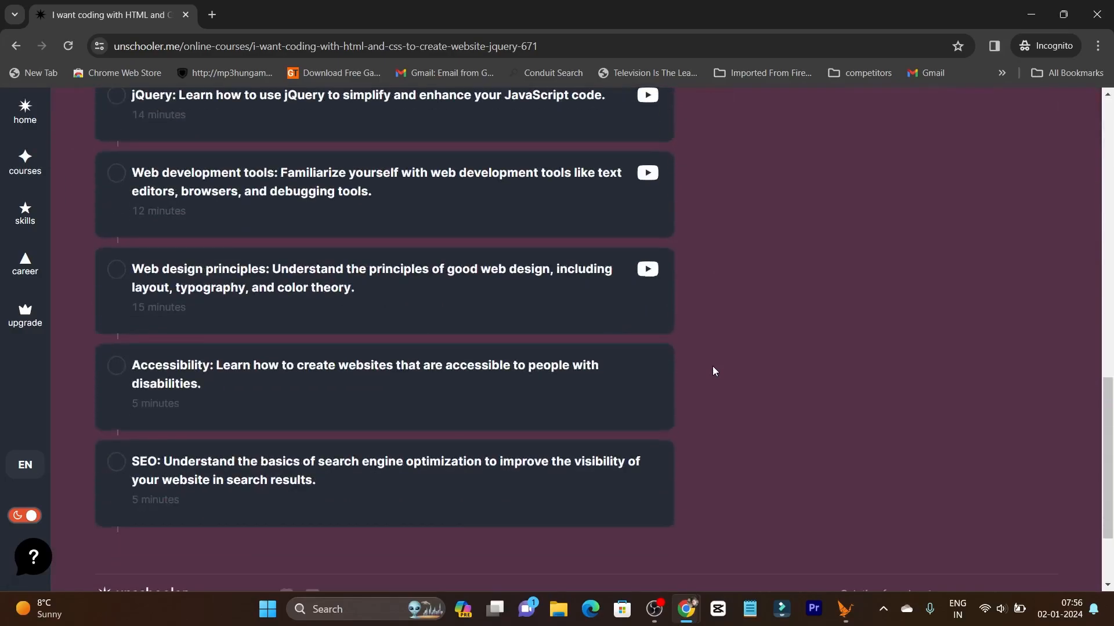
{"action": "scroll", "coordinate": [714, 376], "scroll_direction": "up", "scroll_amount": 5}
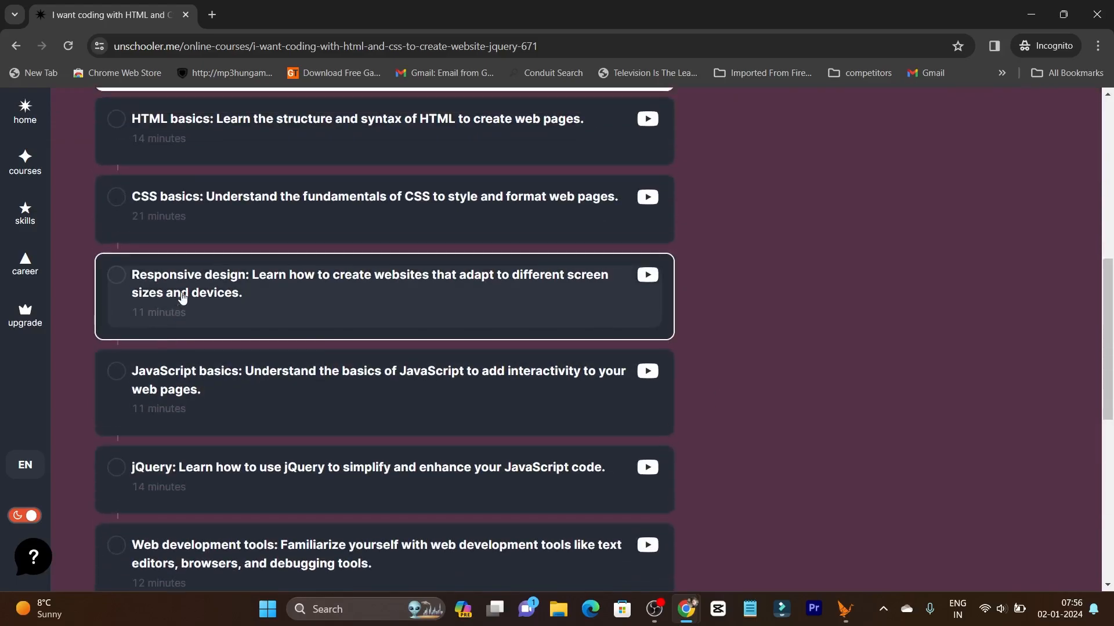
{"action": "scroll", "coordinate": [209, 348], "scroll_direction": "up", "scroll_amount": 5}
{"action": "scroll", "coordinate": [262, 348], "scroll_direction": "down", "scroll_amount": 2}
{"action": "scroll", "coordinate": [425, 341], "scroll_direction": "down", "scroll_amount": 4}
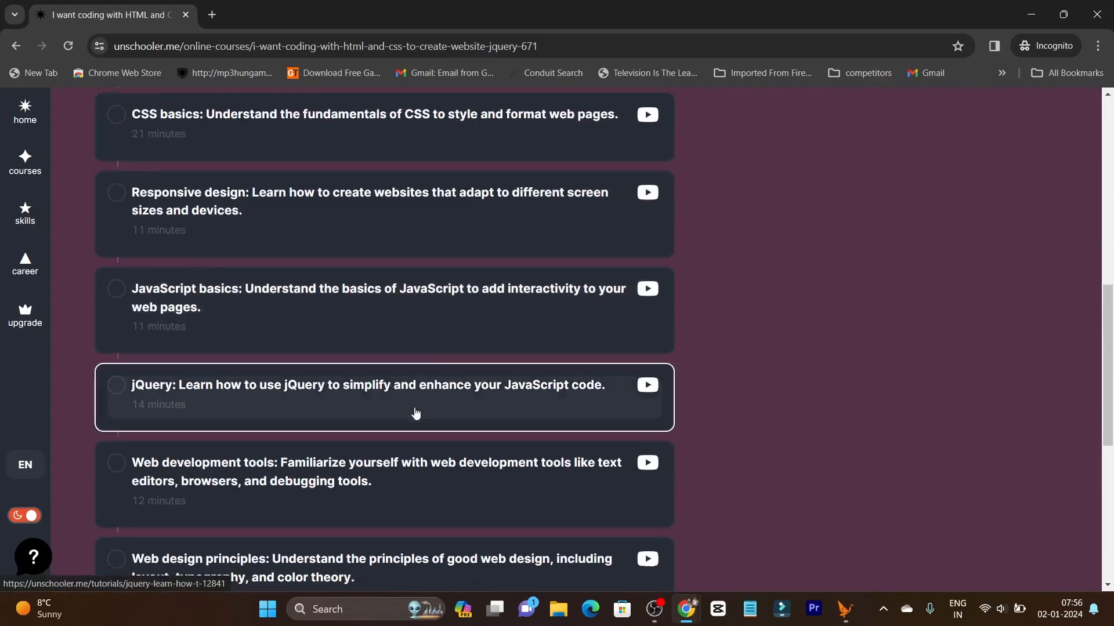
{"action": "scroll", "coordinate": [403, 418], "scroll_direction": "down", "scroll_amount": 1}
{"action": "scroll", "coordinate": [403, 429], "scroll_direction": "up", "scroll_amount": 5}
{"action": "scroll", "coordinate": [403, 429], "scroll_direction": "up", "scroll_amount": 2}
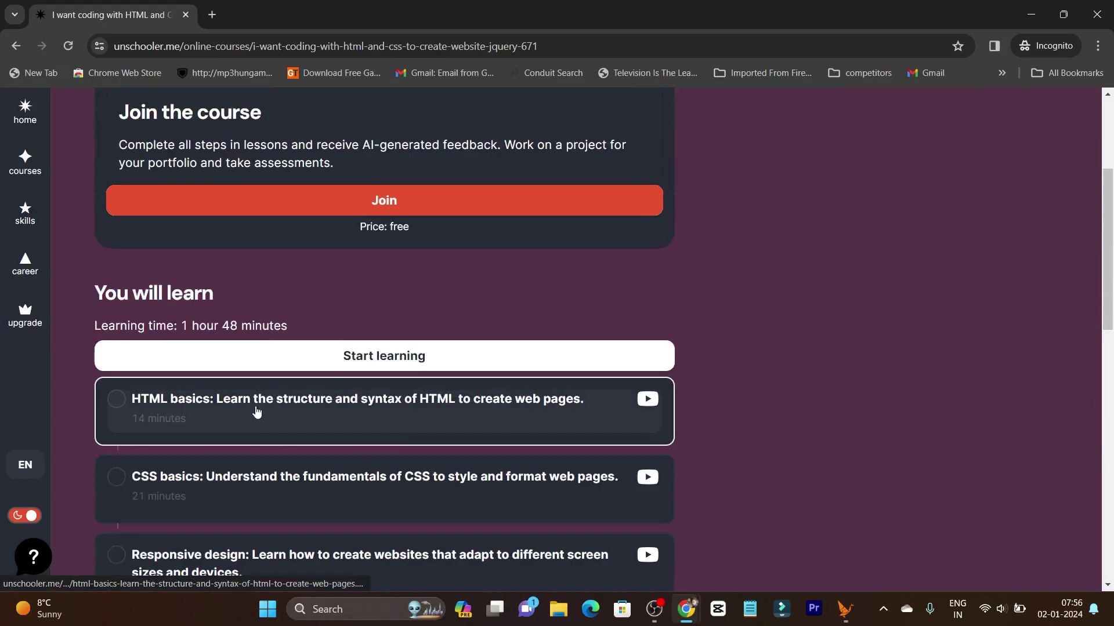
Open the HTML basics lesson and its '1. Introduction to HTML' reading from the sidebar
{"action": "left_click", "coordinate": [351, 416]}
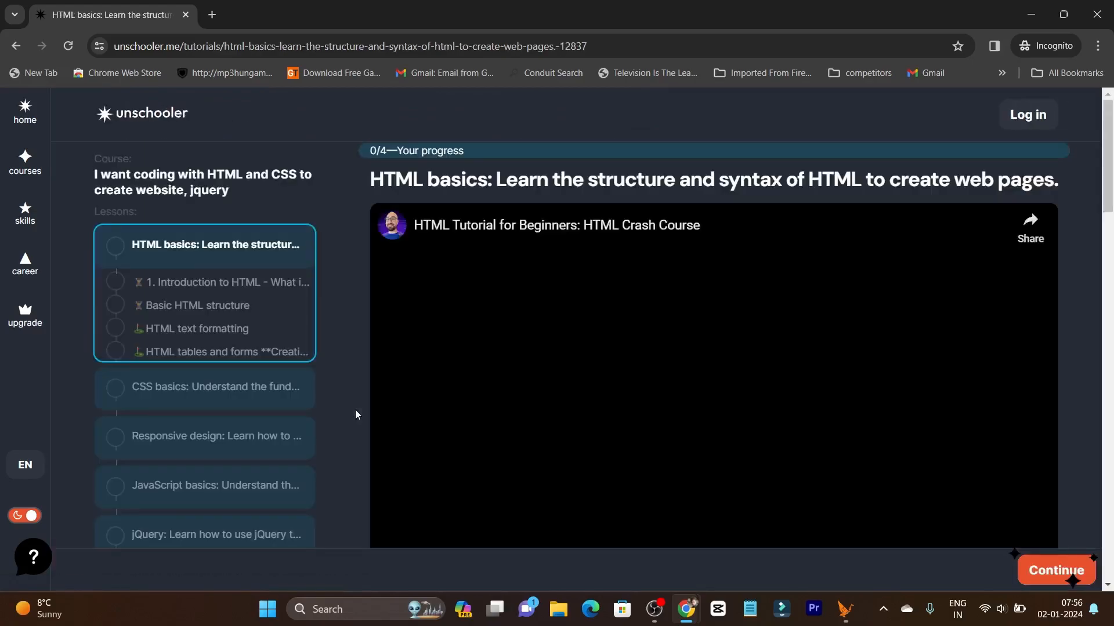
{"action": "scroll", "coordinate": [814, 320], "scroll_direction": "down", "scroll_amount": 2}
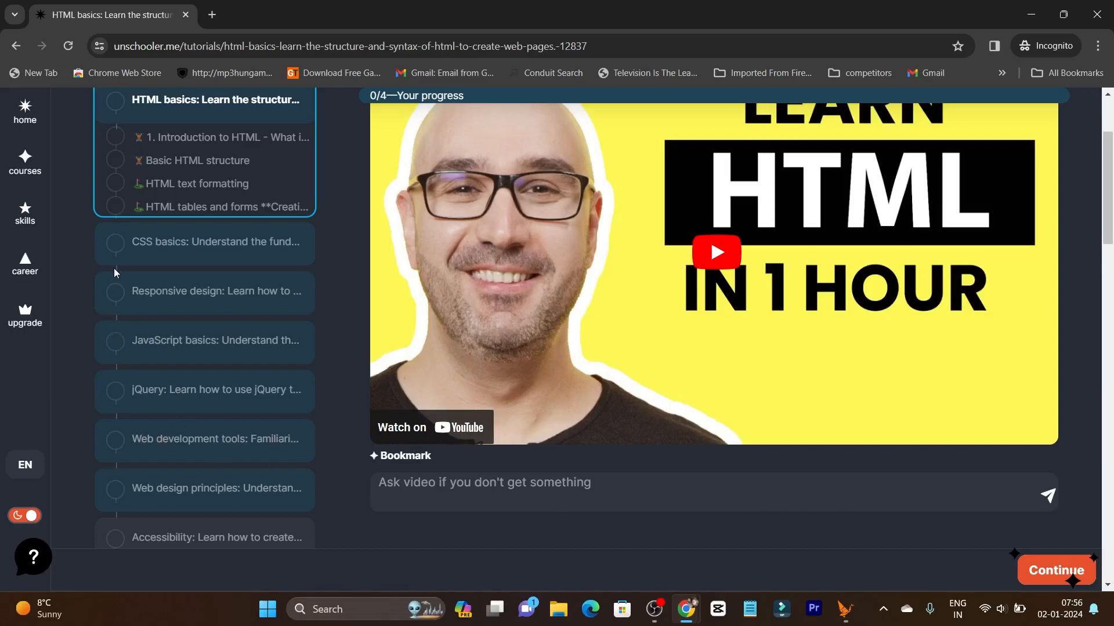
{"action": "scroll", "coordinate": [184, 219], "scroll_direction": "up", "scroll_amount": 2}
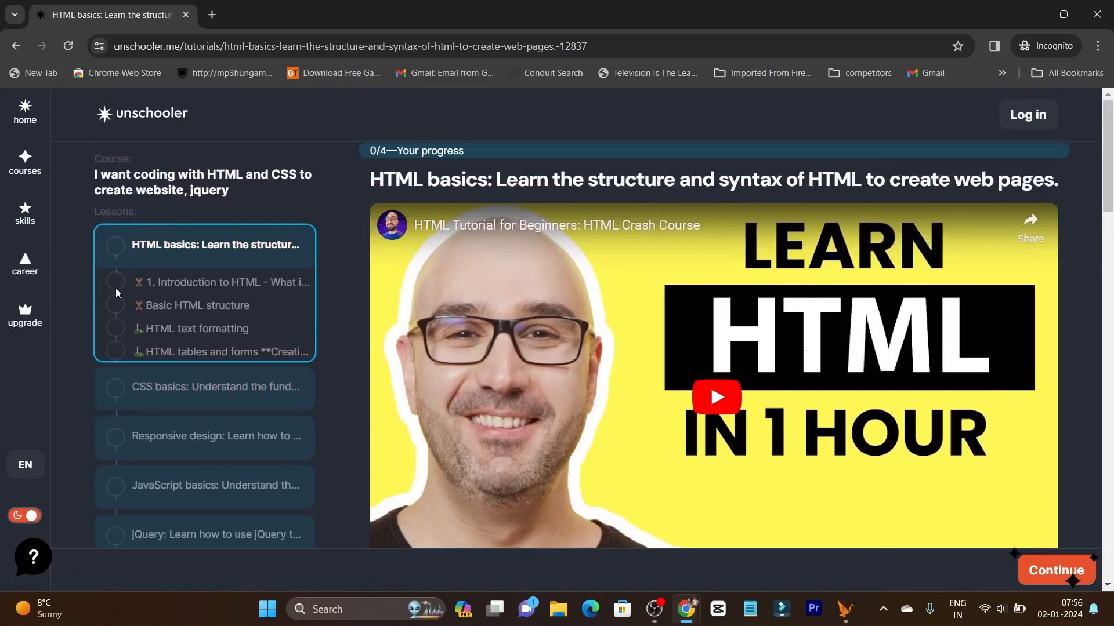
{"action": "left_click", "coordinate": [218, 282]}
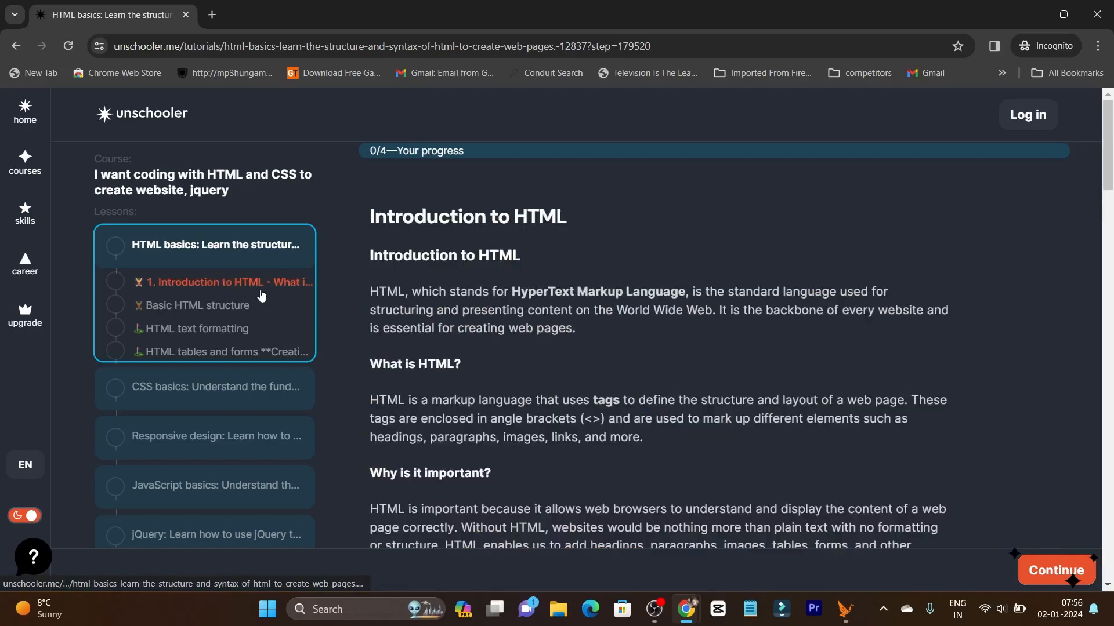
{"action": "scroll", "coordinate": [681, 372], "scroll_direction": "down", "scroll_amount": 5}
{"action": "scroll", "coordinate": [680, 372], "scroll_direction": "down", "scroll_amount": 3}
{"action": "scroll", "coordinate": [680, 372], "scroll_direction": "down", "scroll_amount": 2}
{"action": "scroll", "coordinate": [681, 373], "scroll_direction": "up", "scroll_amount": 5}
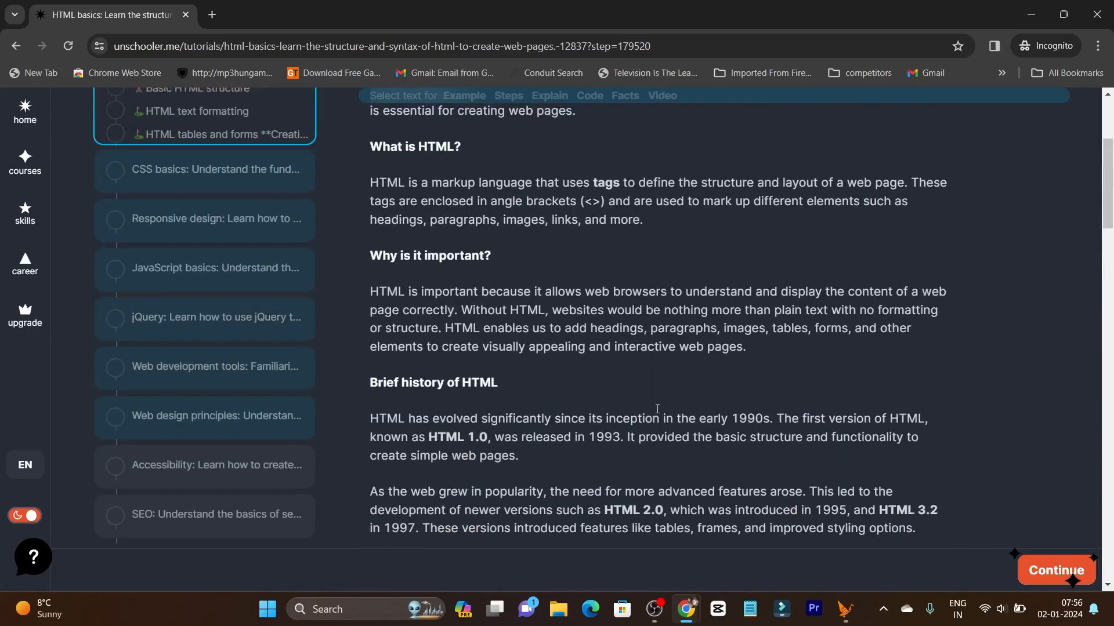
{"action": "scroll", "coordinate": [656, 408], "scroll_direction": "up", "scroll_amount": 4}
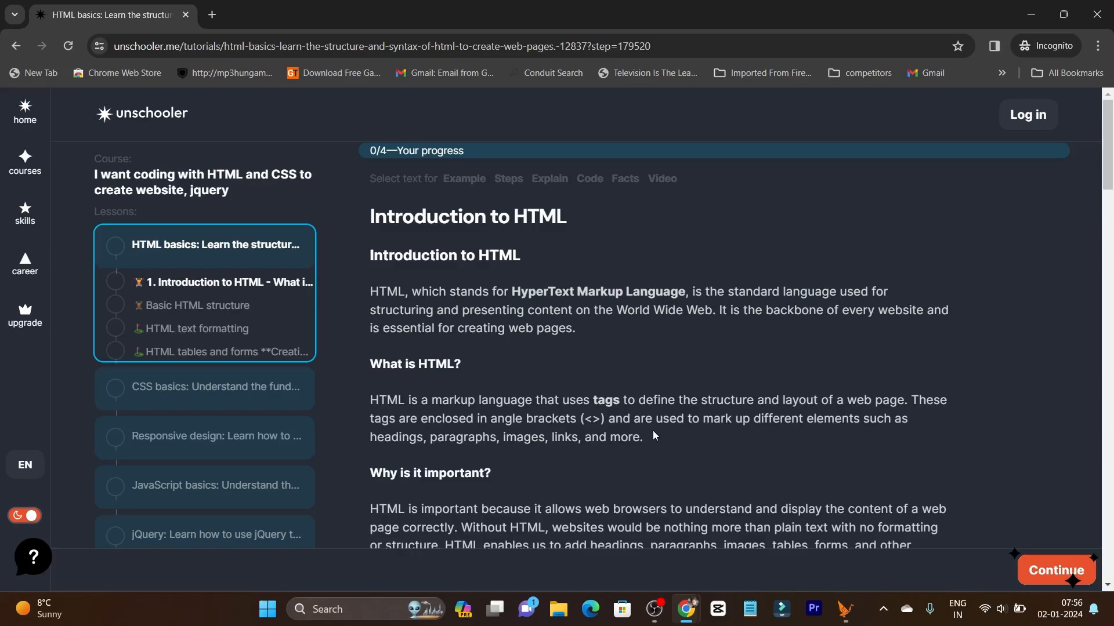
{"action": "mouse_move", "coordinate": [686, 608]}
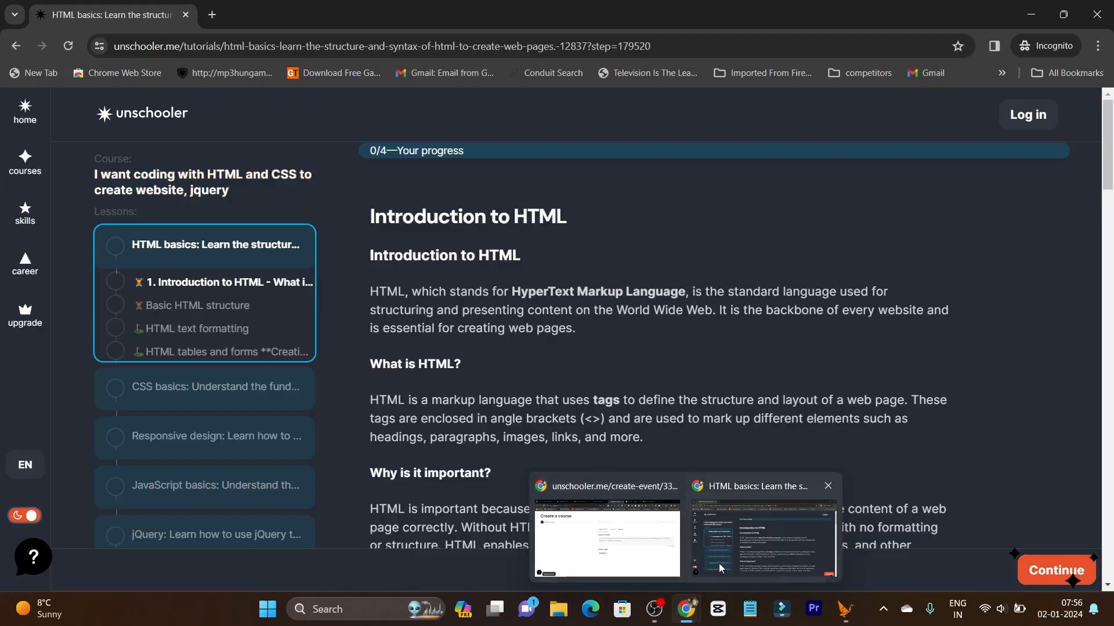
Switch to the course being created and show the generated Target Audience lesson content
{"action": "left_click", "coordinate": [633, 528]}
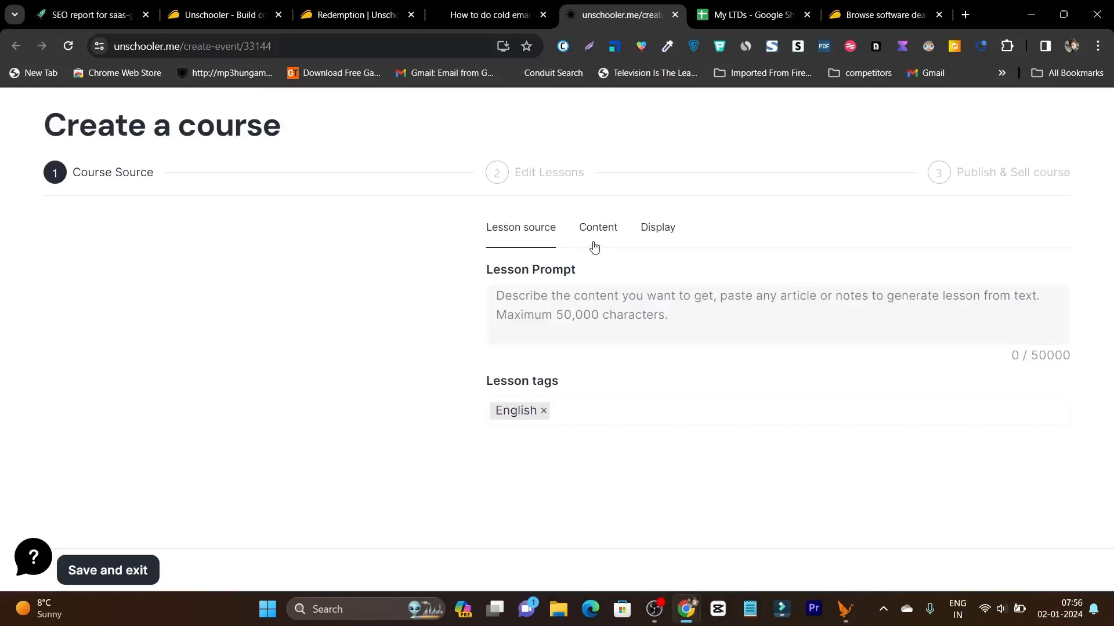
{"action": "left_click", "coordinate": [597, 316]}
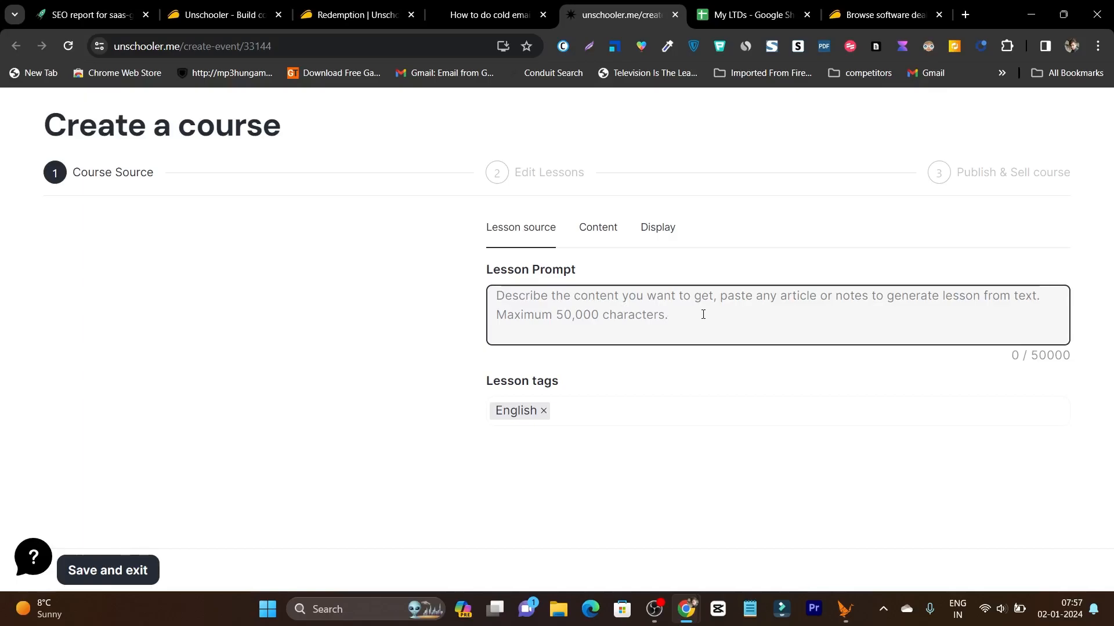
{"action": "left_click", "coordinate": [598, 227]}
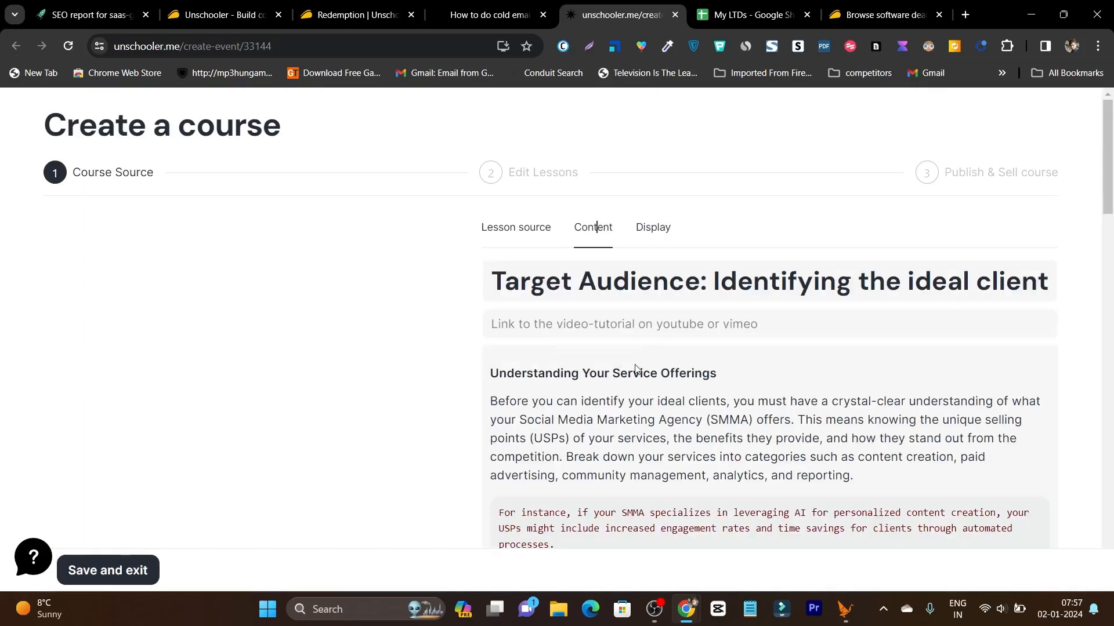
{"action": "scroll", "coordinate": [635, 368], "scroll_direction": "down", "scroll_amount": 5}
{"action": "scroll", "coordinate": [666, 361], "scroll_direction": "down", "scroll_amount": 4}
{"action": "scroll", "coordinate": [665, 361], "scroll_direction": "down", "scroll_amount": 4}
{"action": "scroll", "coordinate": [668, 360], "scroll_direction": "down", "scroll_amount": 4}
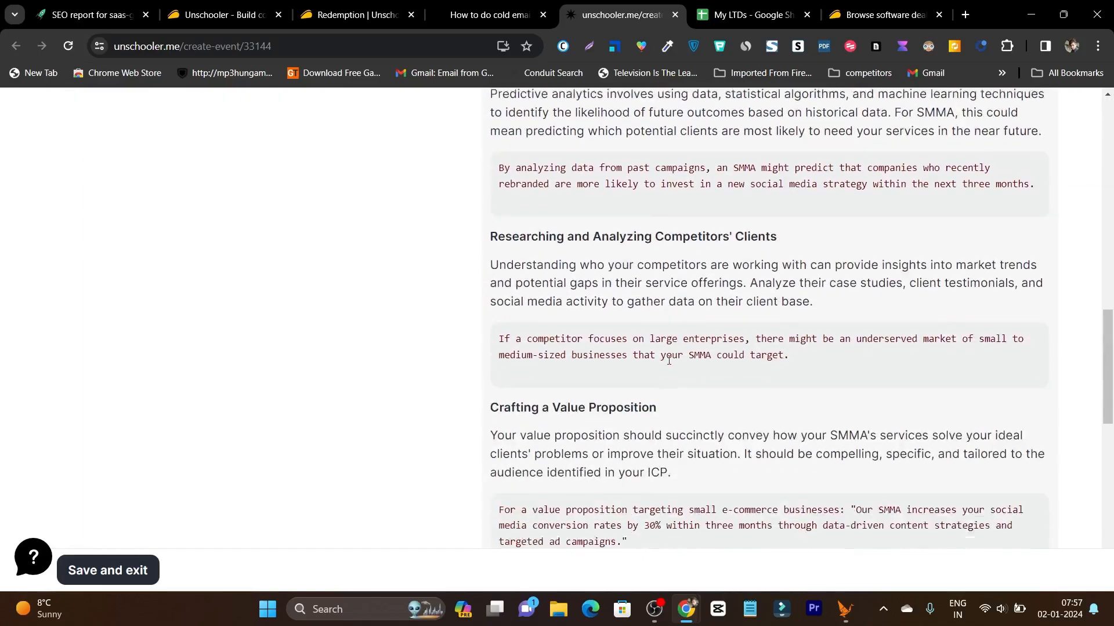
{"action": "scroll", "coordinate": [669, 361], "scroll_direction": "down", "scroll_amount": 5}
{"action": "scroll", "coordinate": [668, 360], "scroll_direction": "down", "scroll_amount": 3}
{"action": "scroll", "coordinate": [670, 361], "scroll_direction": "down", "scroll_amount": 4}
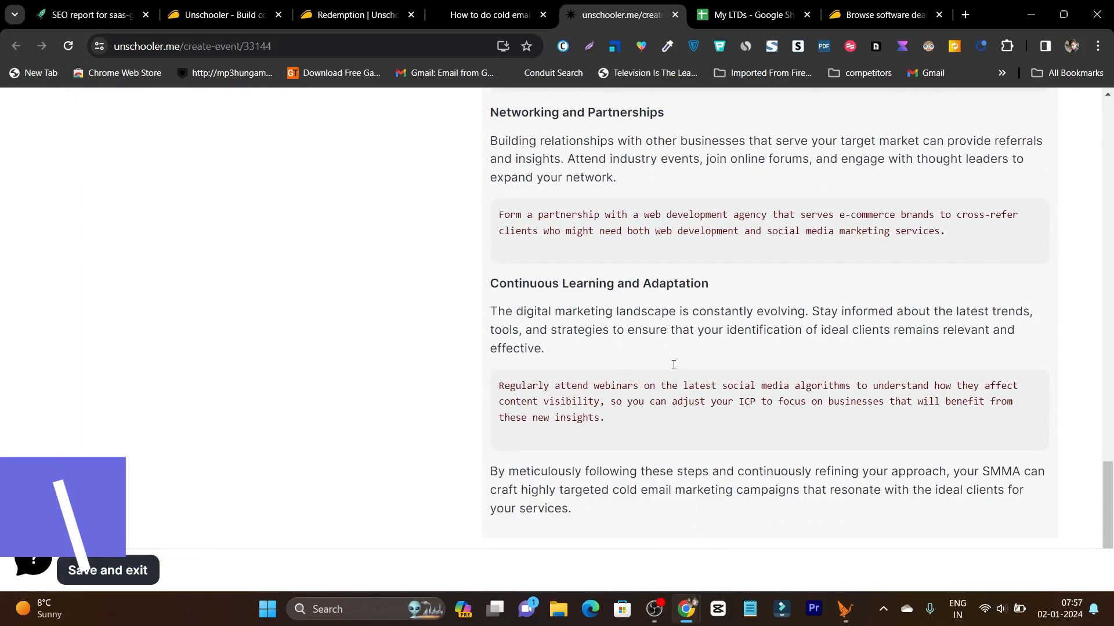
{"action": "scroll", "coordinate": [673, 366], "scroll_direction": "up", "scroll_amount": 5}
{"action": "scroll", "coordinate": [673, 366], "scroll_direction": "up", "scroll_amount": 5}
{"action": "scroll", "coordinate": [696, 370], "scroll_direction": "up", "scroll_amount": 5}
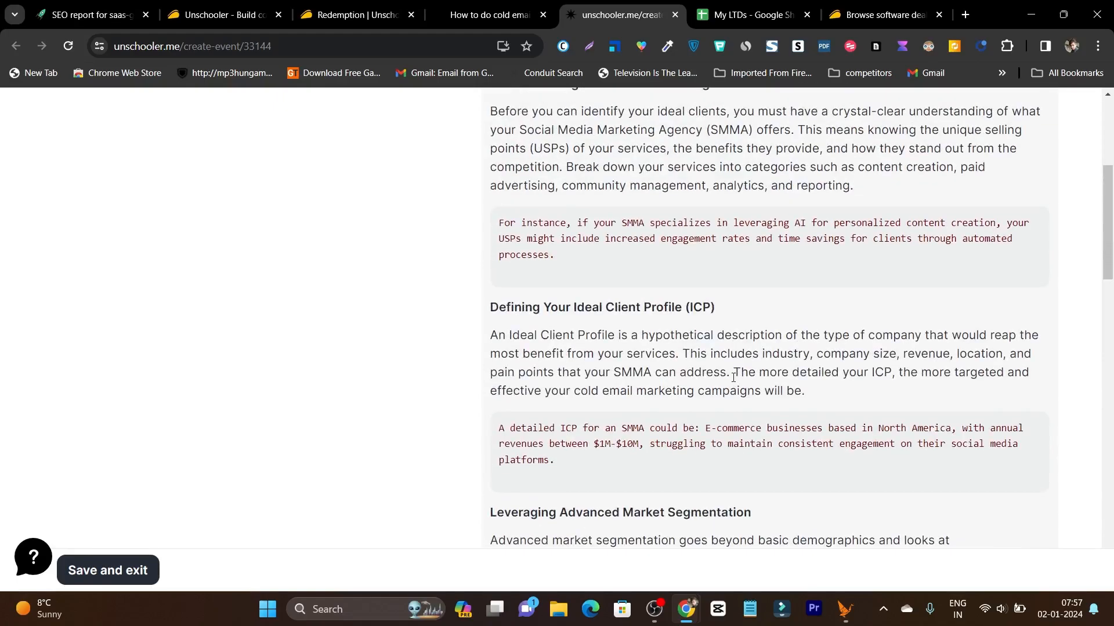
{"action": "scroll", "coordinate": [733, 376], "scroll_direction": "up", "scroll_amount": 8}
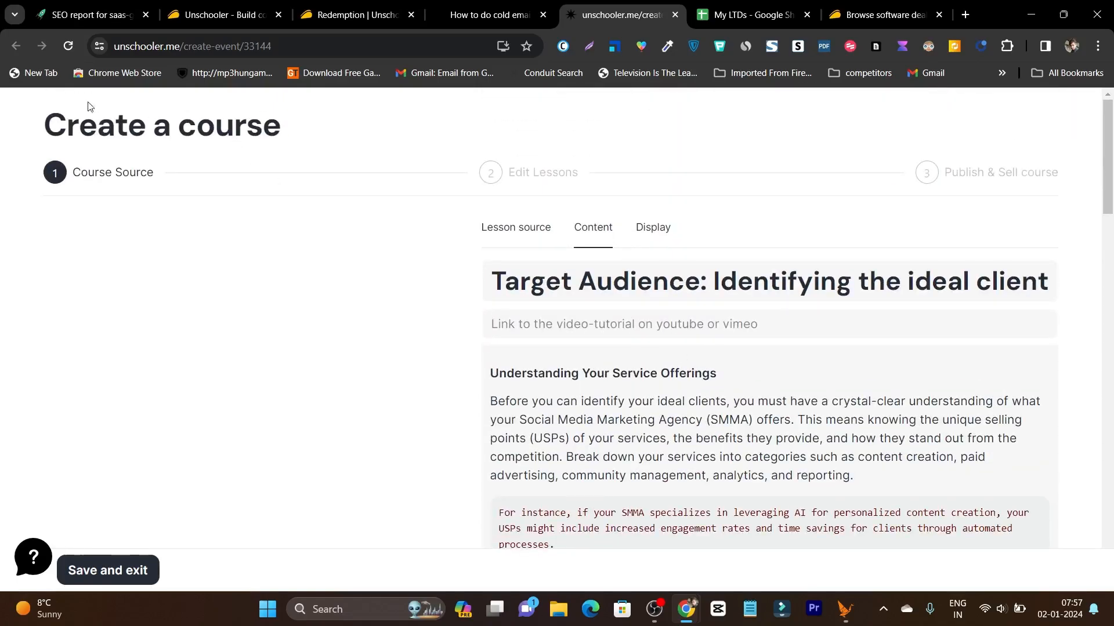
Trim the web address to unschooler.me to return to the Unschooler home page
{"action": "left_click", "coordinate": [287, 47]}
{"action": "left_click_drag", "start_coordinate": [184, 46], "coordinate": [279, 47]}
{"action": "key", "text": "BackSpace"}
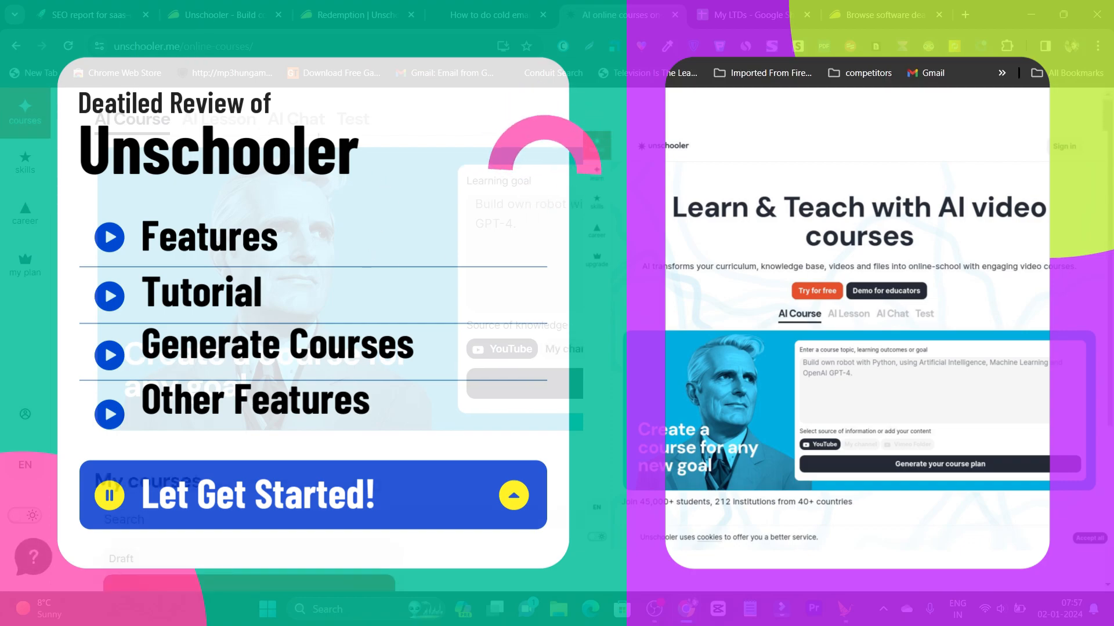
{"action": "scroll", "coordinate": [448, 242], "scroll_direction": "down", "scroll_amount": 2}
{"action": "scroll", "coordinate": [126, 269], "scroll_direction": "up", "scroll_amount": 2}
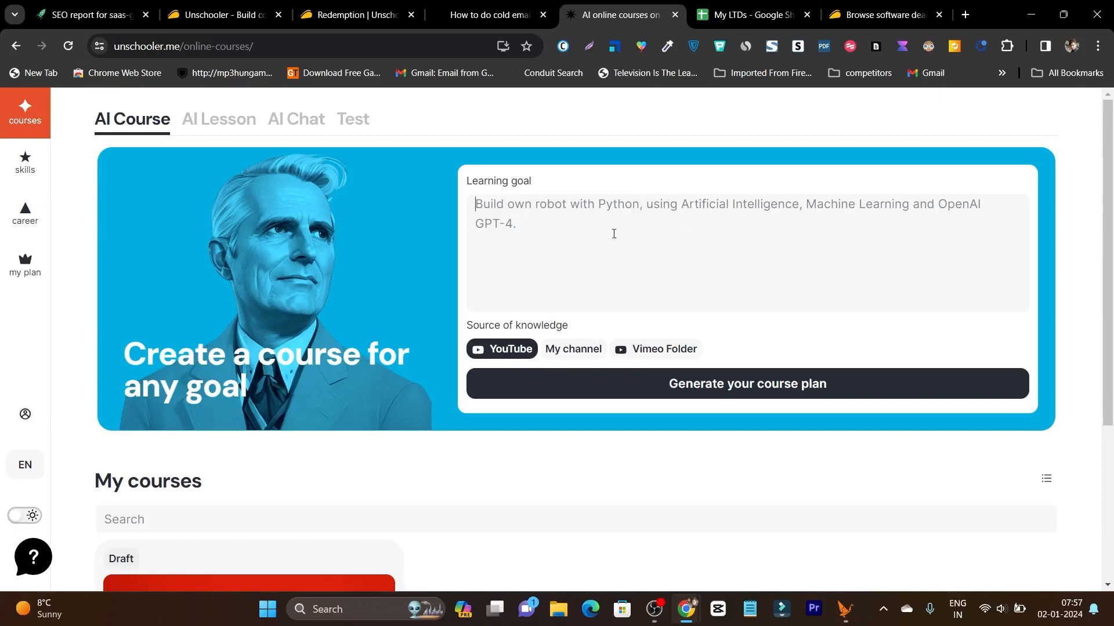
{"action": "scroll", "coordinate": [503, 224], "scroll_direction": "down", "scroll_amount": 3}
{"action": "scroll", "coordinate": [503, 261], "scroll_direction": "down", "scroll_amount": 1}
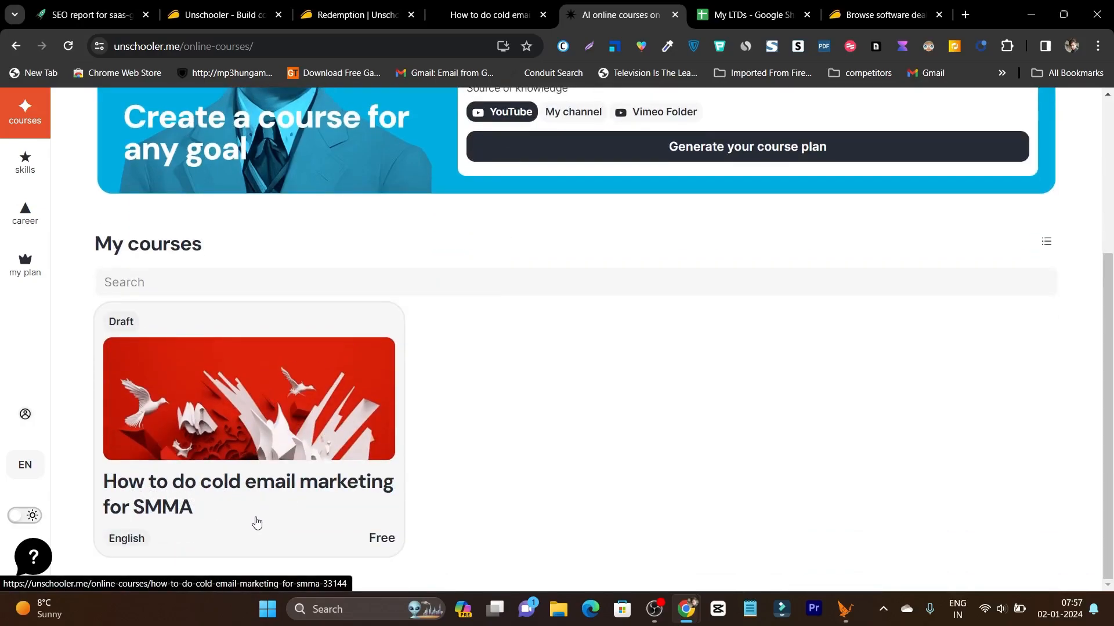
{"action": "scroll", "coordinate": [425, 507], "scroll_direction": "up", "scroll_amount": 5}
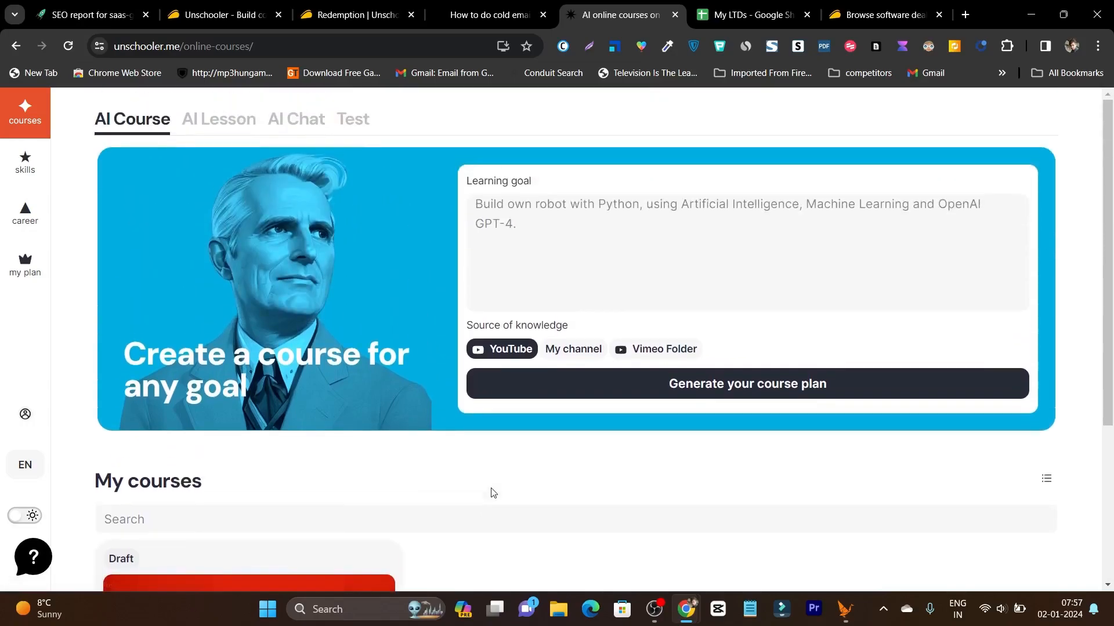
{"action": "scroll", "coordinate": [524, 275], "scroll_direction": "down", "scroll_amount": 3}
{"action": "scroll", "coordinate": [348, 391], "scroll_direction": "down", "scroll_amount": 1}
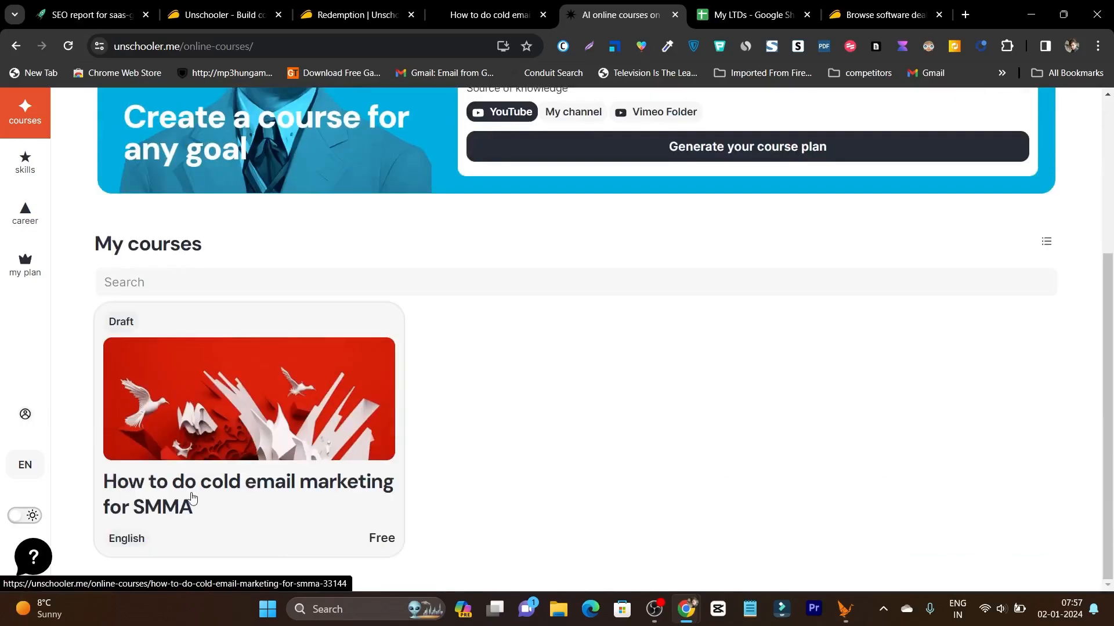
Open the draft course 'How to do cold email marketing for SMMA' from My courses
{"action": "left_click", "coordinate": [192, 495]}
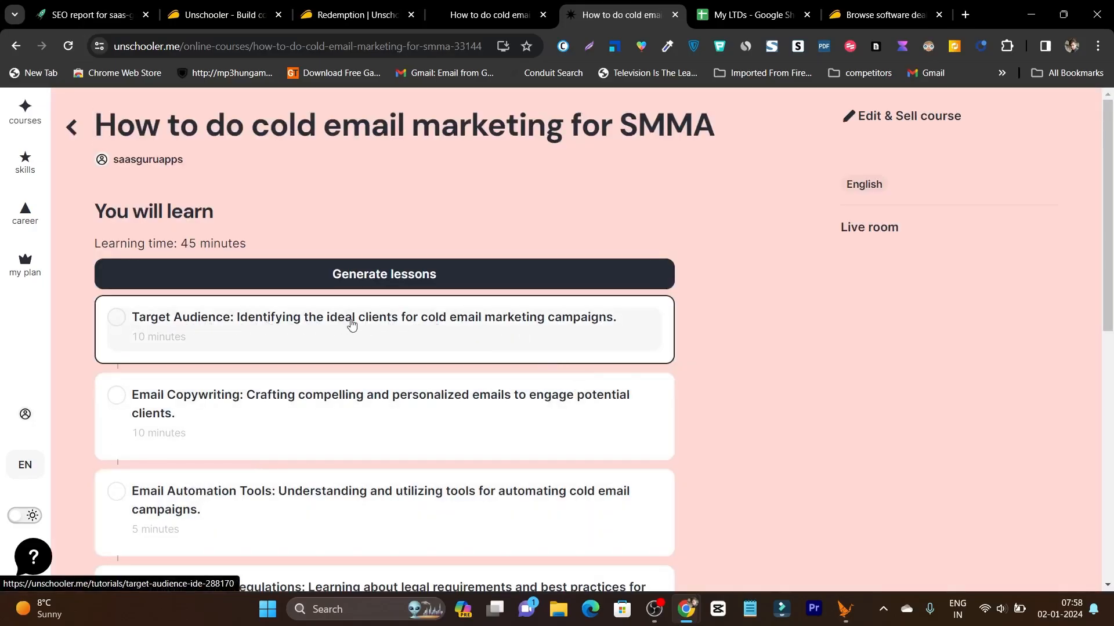
{"action": "scroll", "coordinate": [437, 332], "scroll_direction": "down", "scroll_amount": 5}
{"action": "scroll", "coordinate": [426, 392], "scroll_direction": "down", "scroll_amount": 4}
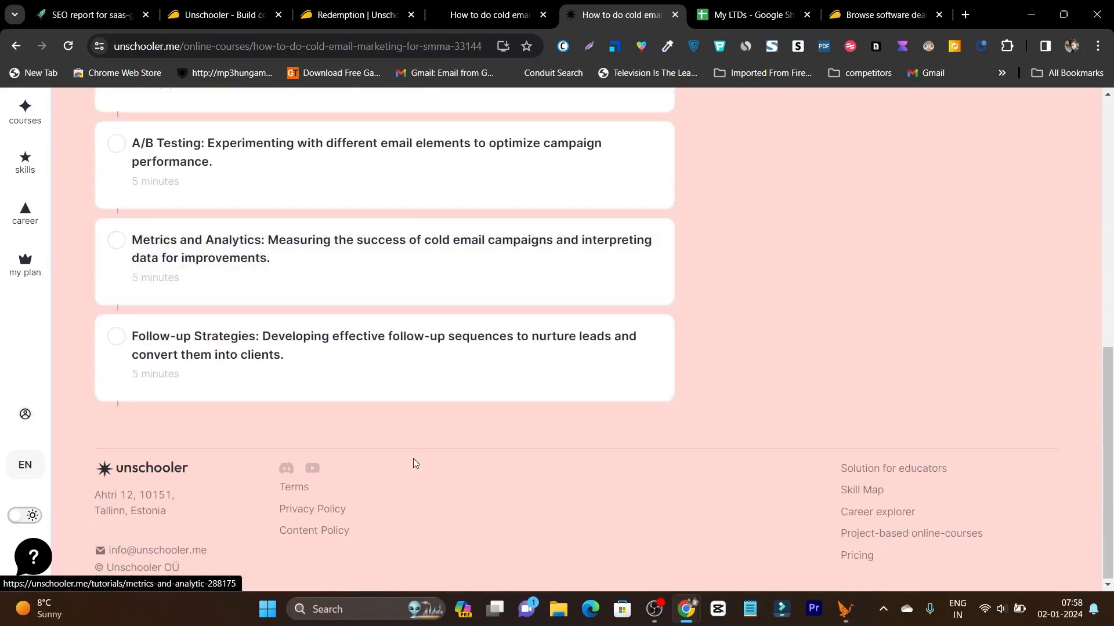
{"action": "scroll", "coordinate": [414, 459], "scroll_direction": "up", "scroll_amount": 6}
{"action": "scroll", "coordinate": [413, 463], "scroll_direction": "up", "scroll_amount": 3}
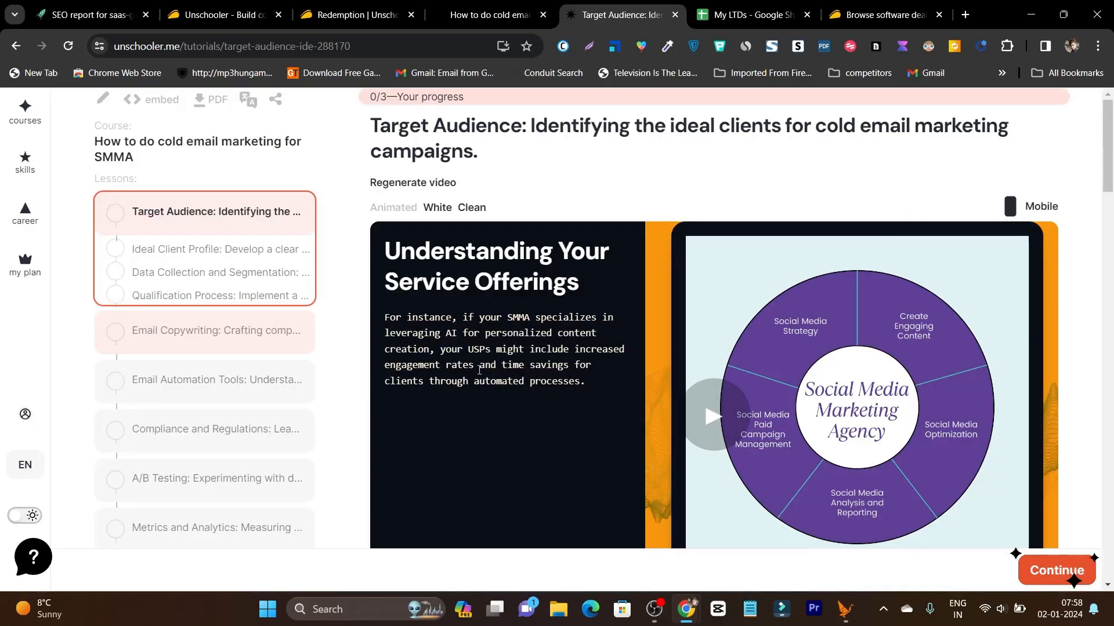
{"action": "scroll", "coordinate": [588, 380], "scroll_direction": "down", "scroll_amount": 3}
{"action": "scroll", "coordinate": [587, 380], "scroll_direction": "down", "scroll_amount": 2}
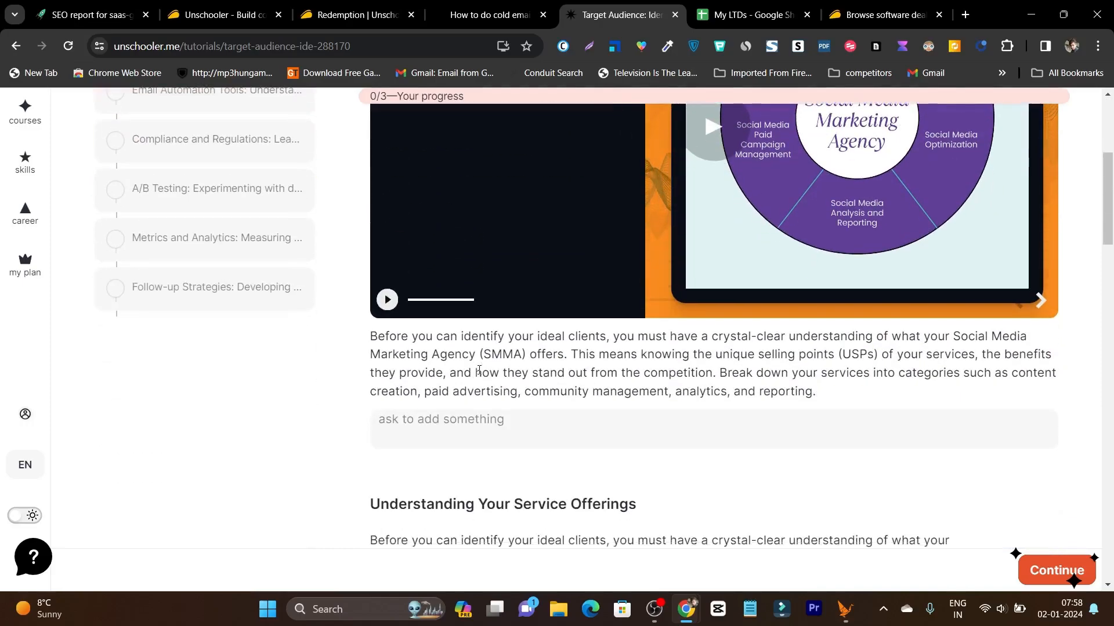
{"action": "scroll", "coordinate": [587, 381], "scroll_direction": "down", "scroll_amount": 4}
{"action": "scroll", "coordinate": [588, 381], "scroll_direction": "down", "scroll_amount": 4}
{"action": "scroll", "coordinate": [587, 381], "scroll_direction": "down", "scroll_amount": 4}
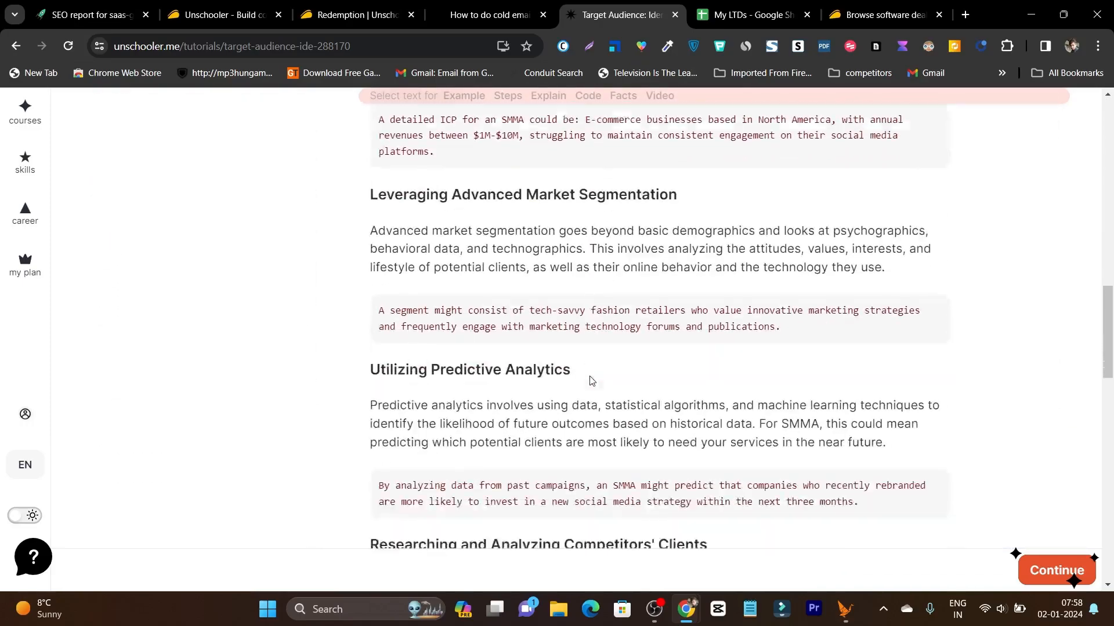
{"action": "scroll", "coordinate": [587, 380], "scroll_direction": "down", "scroll_amount": 3}
{"action": "scroll", "coordinate": [590, 380], "scroll_direction": "down", "scroll_amount": 3}
{"action": "scroll", "coordinate": [609, 404], "scroll_direction": "up", "scroll_amount": 5}
{"action": "scroll", "coordinate": [609, 405], "scroll_direction": "up", "scroll_amount": 5}
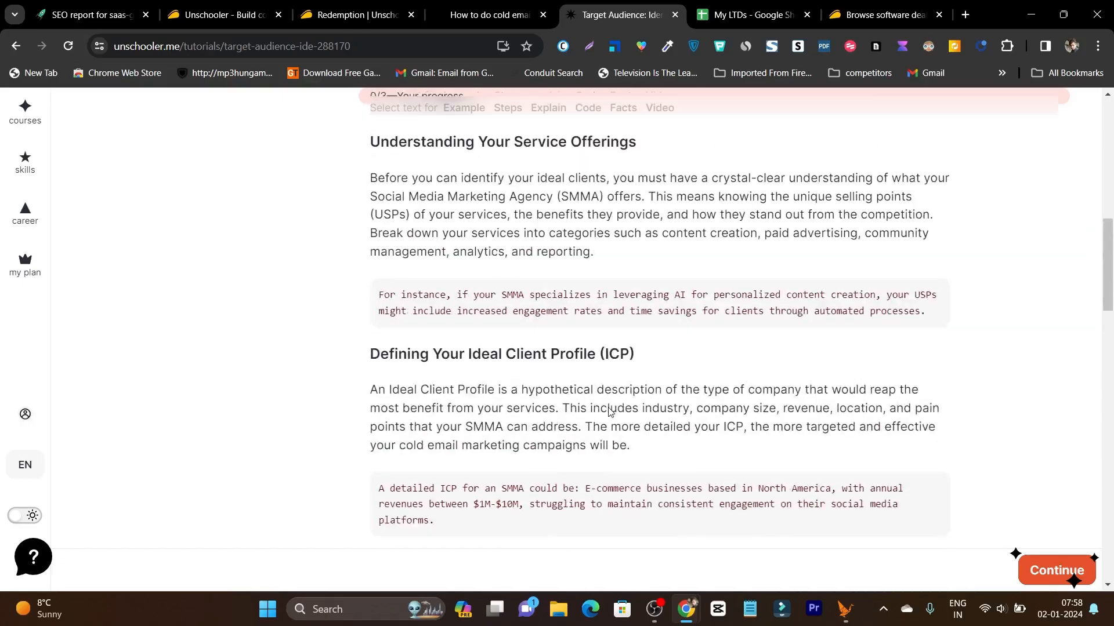
{"action": "scroll", "coordinate": [609, 405], "scroll_direction": "up", "scroll_amount": 5}
{"action": "scroll", "coordinate": [608, 407], "scroll_direction": "up", "scroll_amount": 4}
{"action": "scroll", "coordinate": [608, 407], "scroll_direction": "up", "scroll_amount": 1}
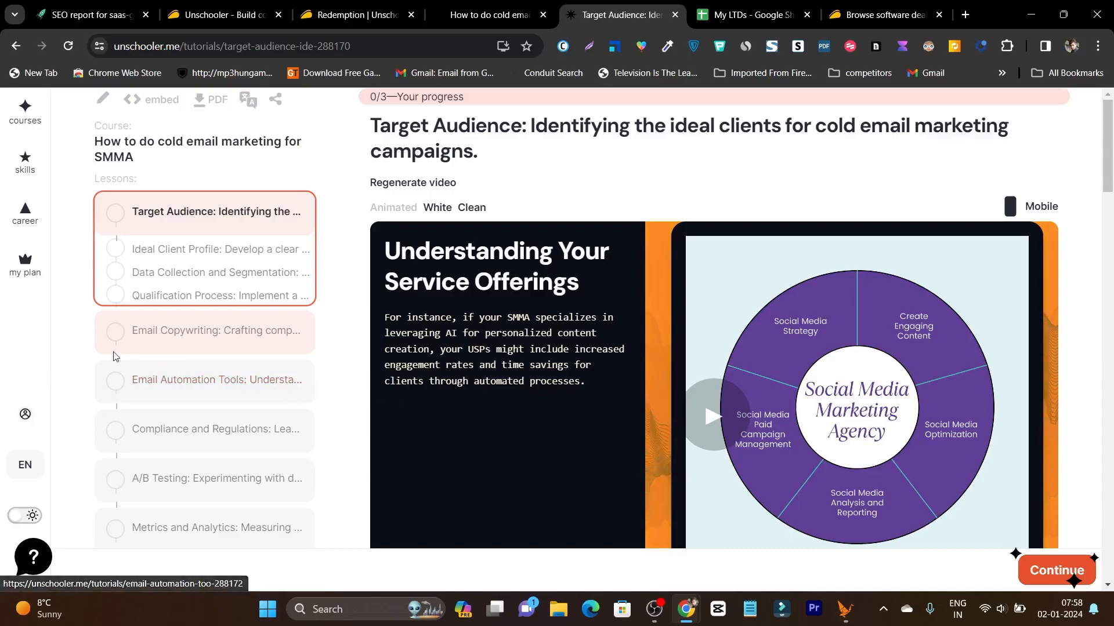
Leave the Target Audience lesson to open Metrics and Analytics for AI generation
{"action": "left_click", "coordinate": [16, 46]}
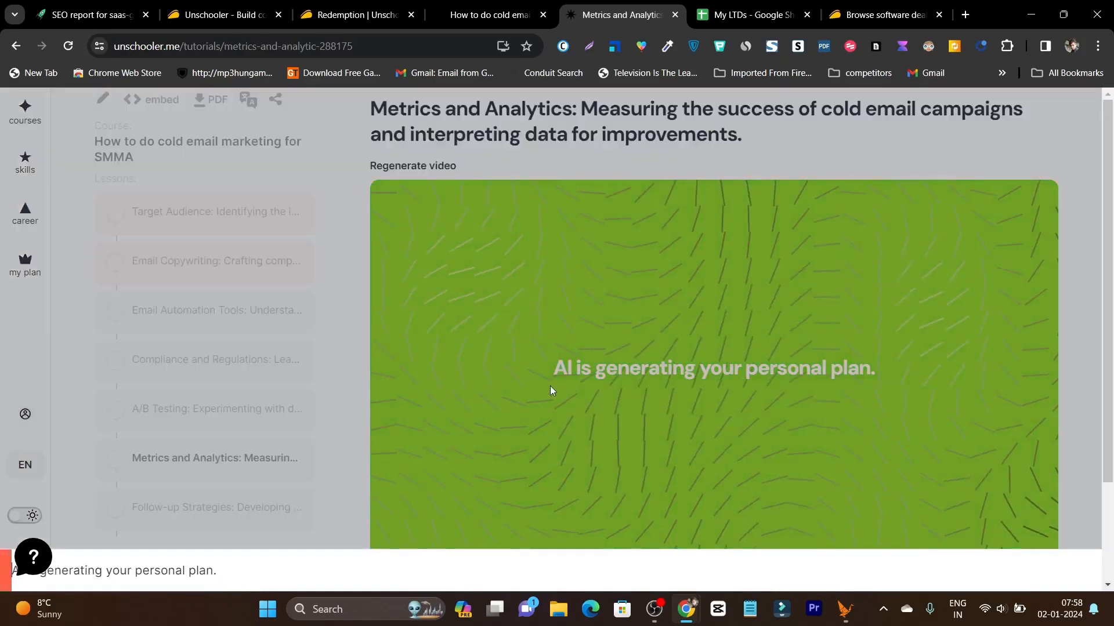
{"action": "scroll", "coordinate": [631, 383], "scroll_direction": "down", "scroll_amount": 3}
{"action": "scroll", "coordinate": [420, 255], "scroll_direction": "up", "scroll_amount": 1}
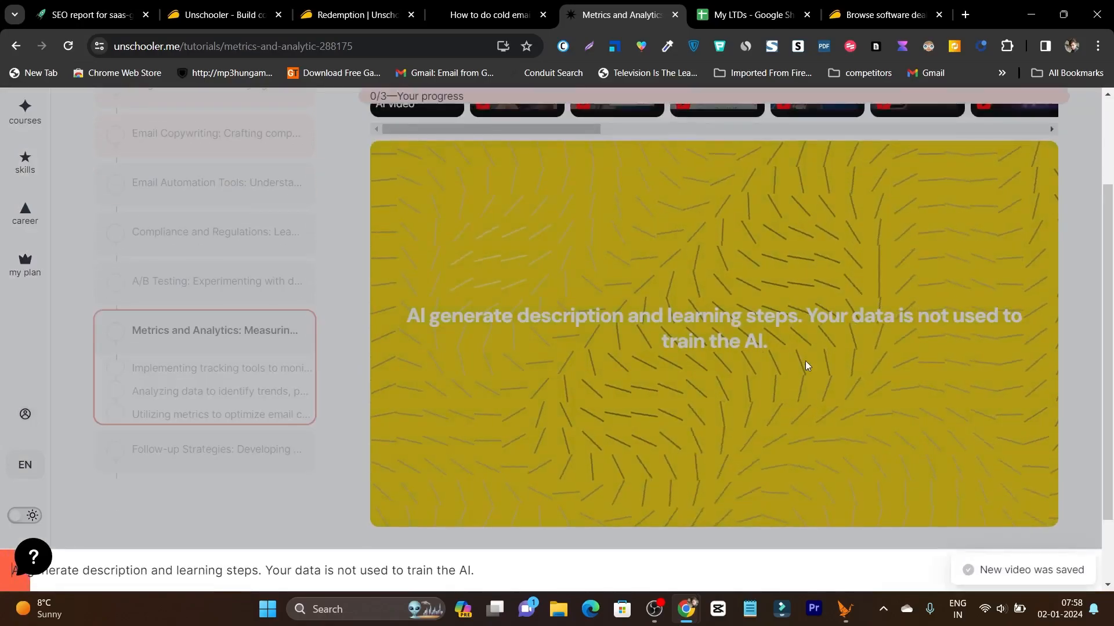
{"action": "scroll", "coordinate": [805, 361], "scroll_direction": "up", "scroll_amount": 2}
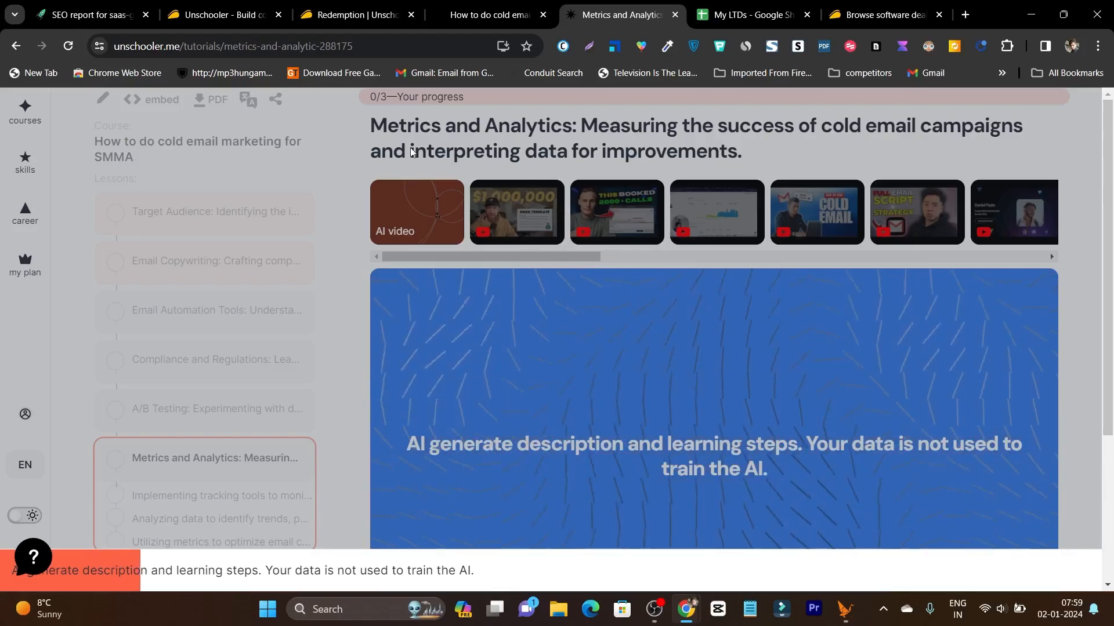
{"action": "scroll", "coordinate": [605, 302], "scroll_direction": "down", "scroll_amount": 2}
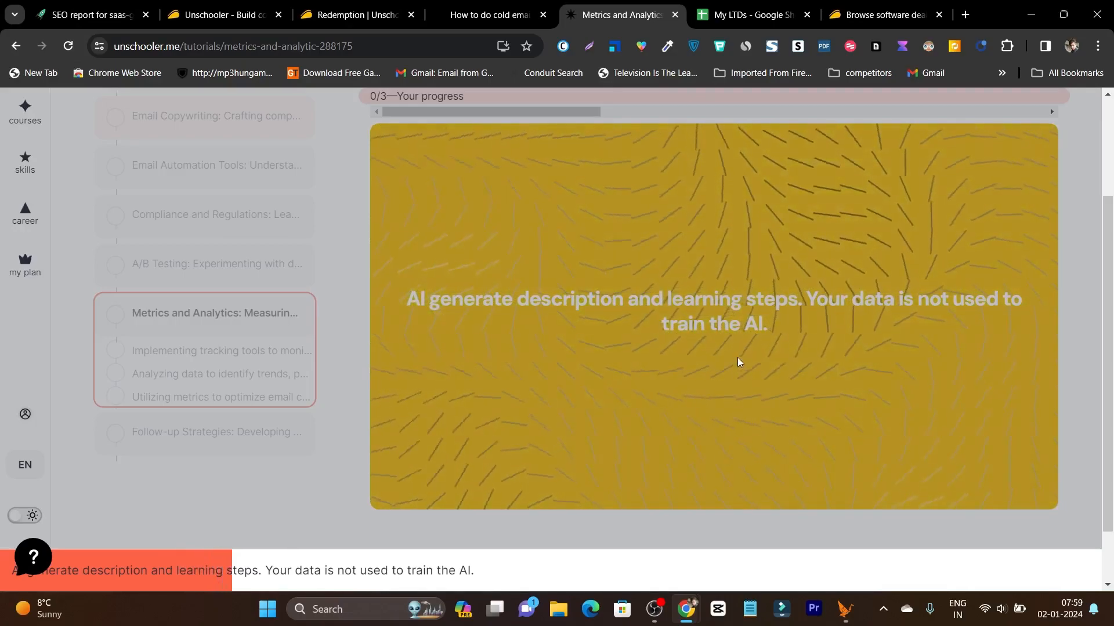
{"action": "scroll", "coordinate": [737, 357], "scroll_direction": "up", "scroll_amount": 3}
{"action": "scroll", "coordinate": [679, 482], "scroll_direction": "down", "scroll_amount": 2}
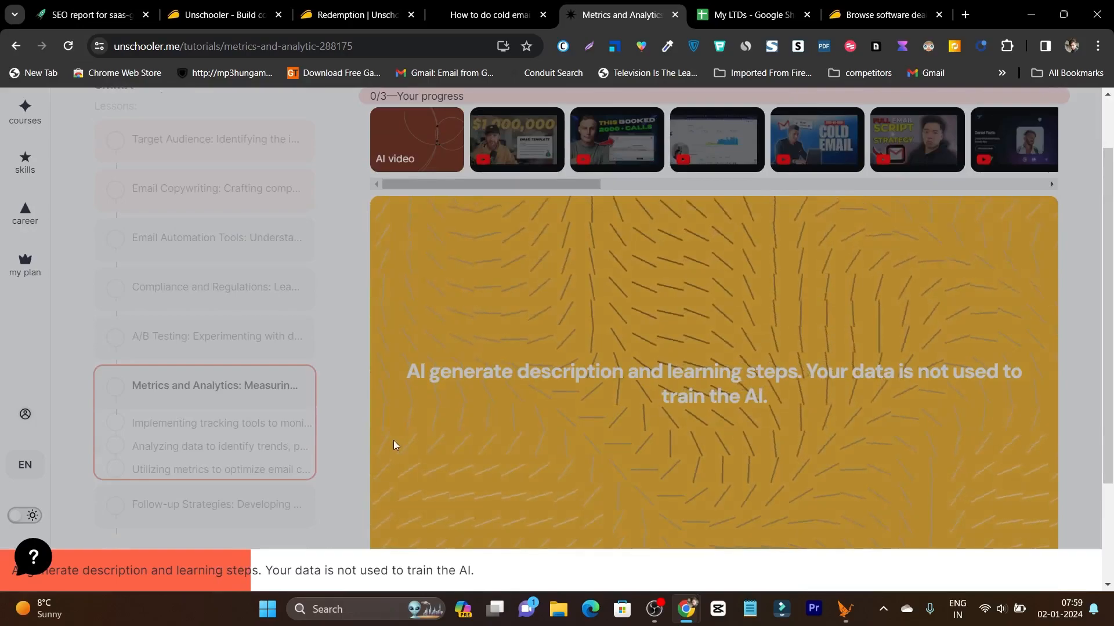
{"action": "scroll", "coordinate": [394, 440], "scroll_direction": "down", "scroll_amount": 1}
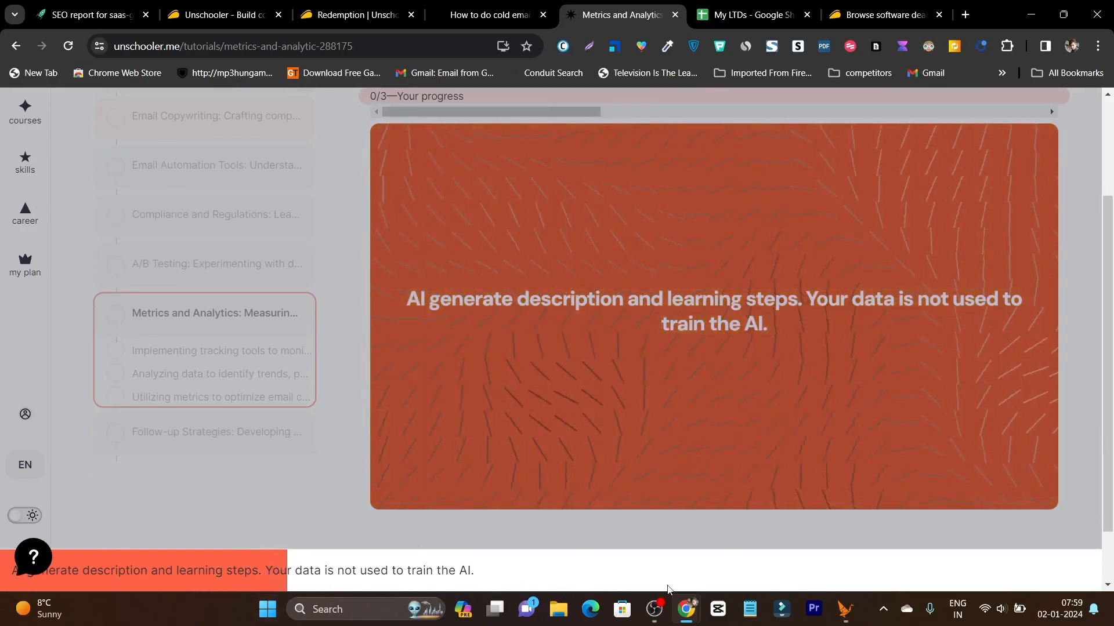
{"action": "scroll", "coordinate": [671, 499], "scroll_direction": "up", "scroll_amount": 3}
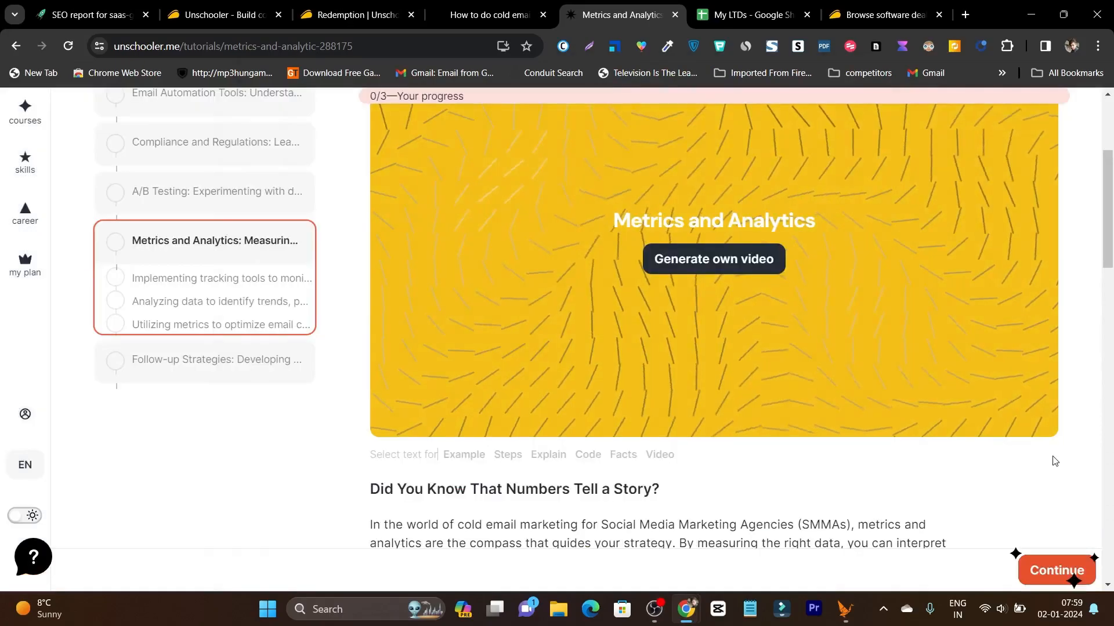
{"action": "scroll", "coordinate": [1053, 460], "scroll_direction": "up", "scroll_amount": 3}
{"action": "scroll", "coordinate": [544, 423], "scroll_direction": "down", "scroll_amount": 1}
{"action": "scroll", "coordinate": [544, 423], "scroll_direction": "down", "scroll_amount": 1}
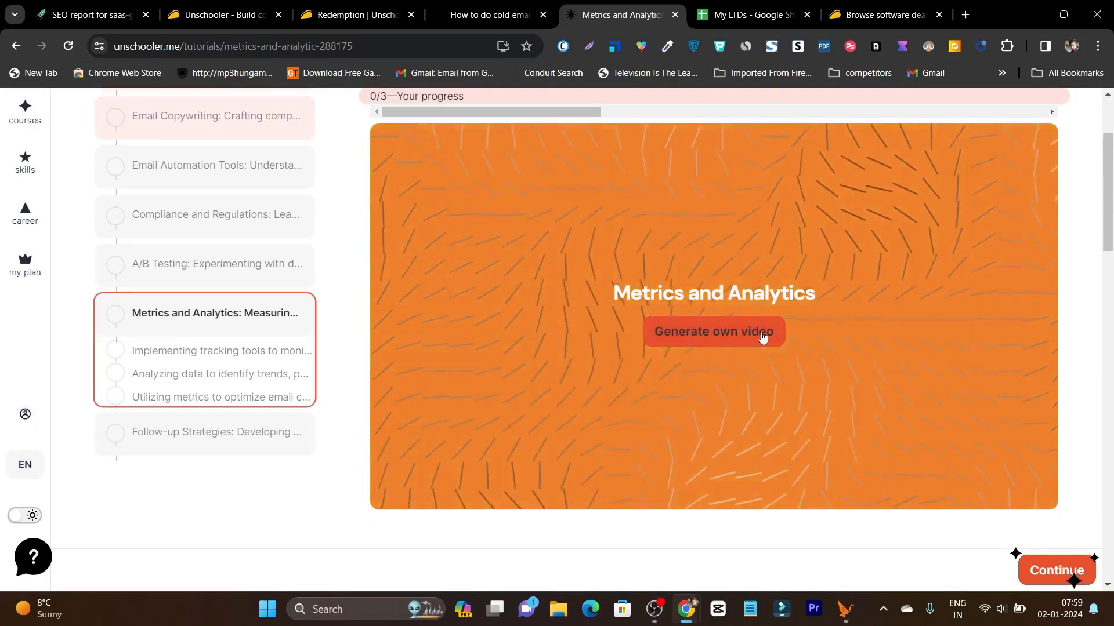
{"action": "scroll", "coordinate": [762, 336], "scroll_direction": "up", "scroll_amount": 2}
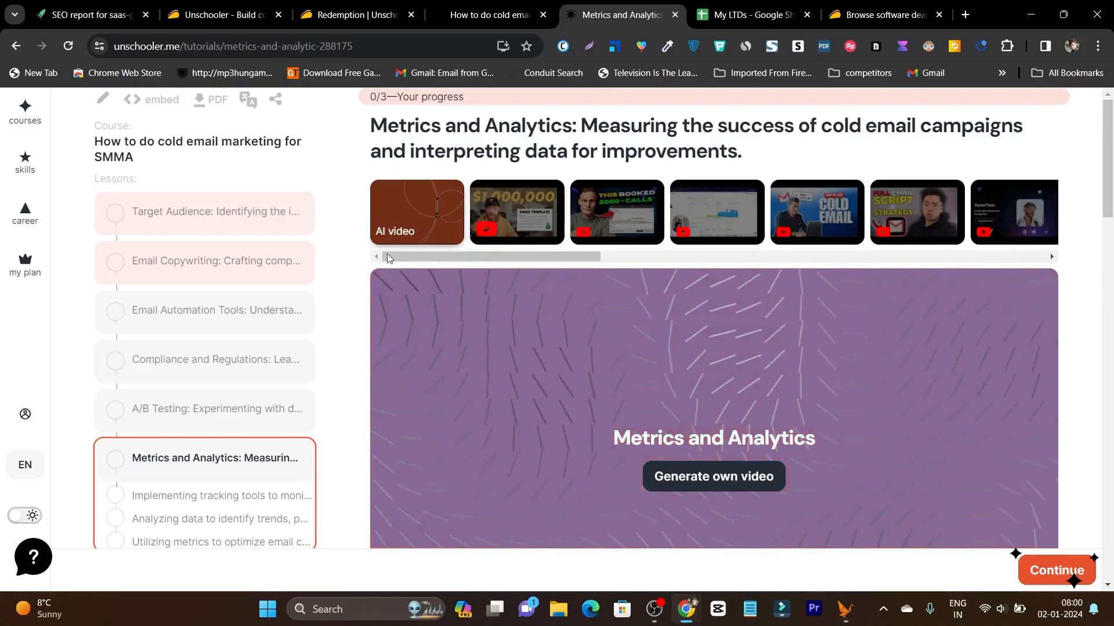
{"action": "scroll", "coordinate": [740, 383], "scroll_direction": "down", "scroll_amount": 3}
{"action": "scroll", "coordinate": [746, 386], "scroll_direction": "down", "scroll_amount": 3}
{"action": "scroll", "coordinate": [746, 386], "scroll_direction": "down", "scroll_amount": 2}
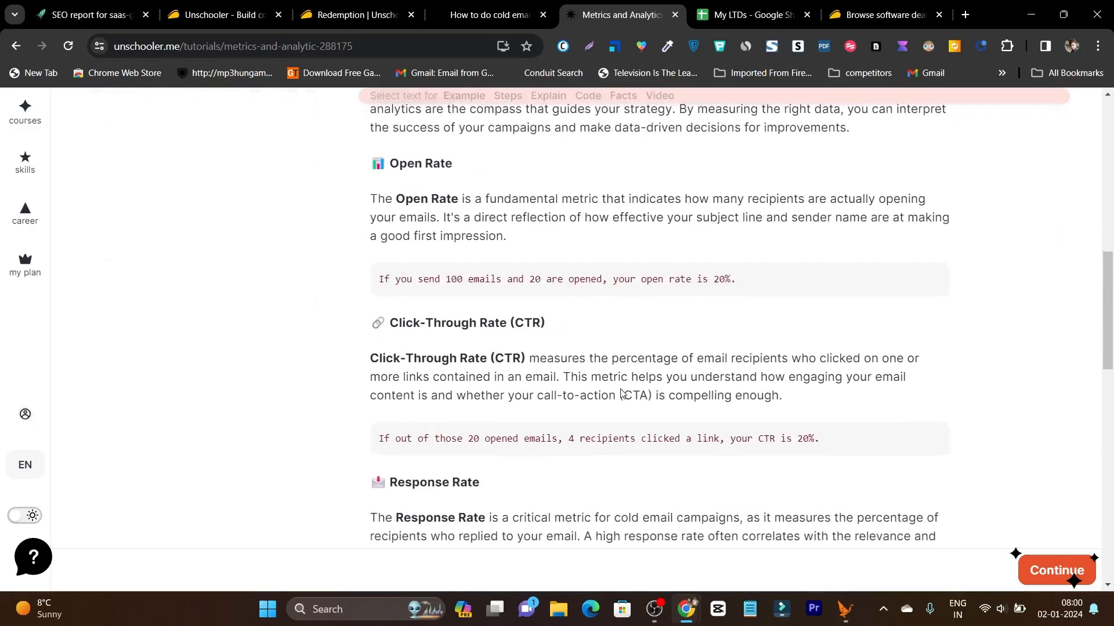
{"action": "scroll", "coordinate": [623, 394], "scroll_direction": "down", "scroll_amount": 2}
{"action": "scroll", "coordinate": [644, 387], "scroll_direction": "down", "scroll_amount": 2}
{"action": "scroll", "coordinate": [654, 384], "scroll_direction": "down", "scroll_amount": 2}
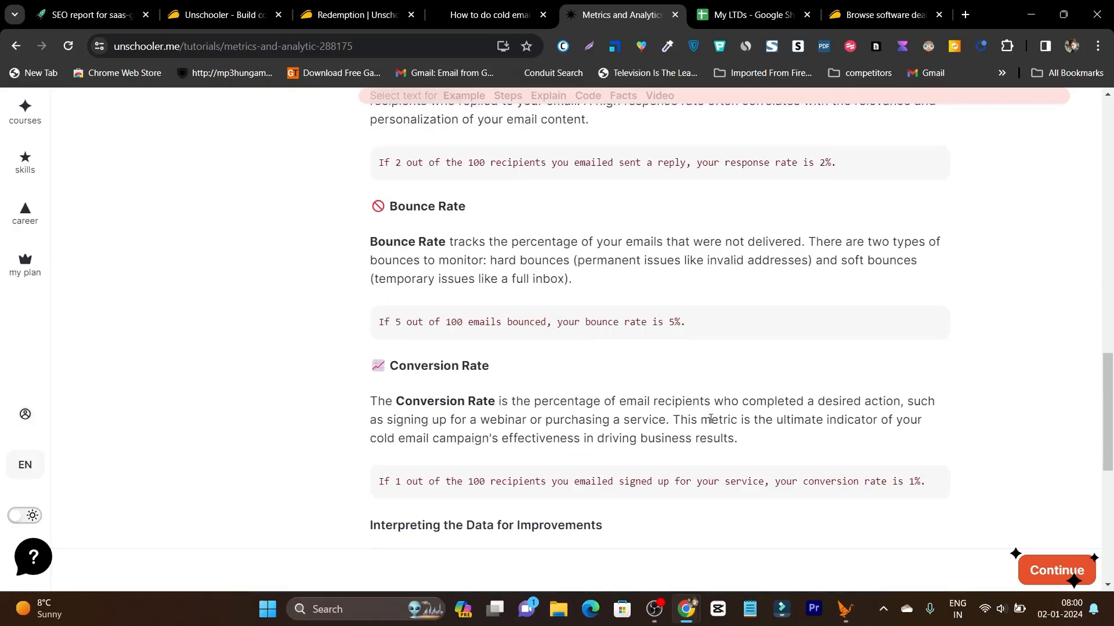
{"action": "scroll", "coordinate": [711, 419], "scroll_direction": "up", "scroll_amount": 3}
{"action": "scroll", "coordinate": [722, 422], "scroll_direction": "up", "scroll_amount": 6}
{"action": "scroll", "coordinate": [739, 426], "scroll_direction": "up", "scroll_amount": 4}
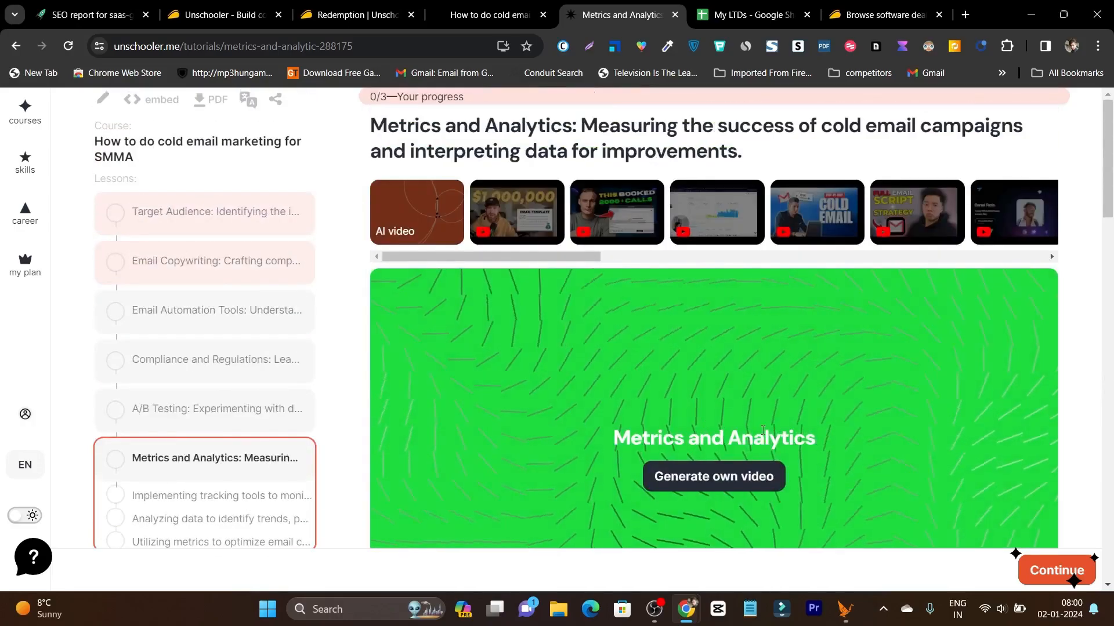
{"action": "scroll", "coordinate": [763, 426], "scroll_direction": "down", "scroll_amount": 1}
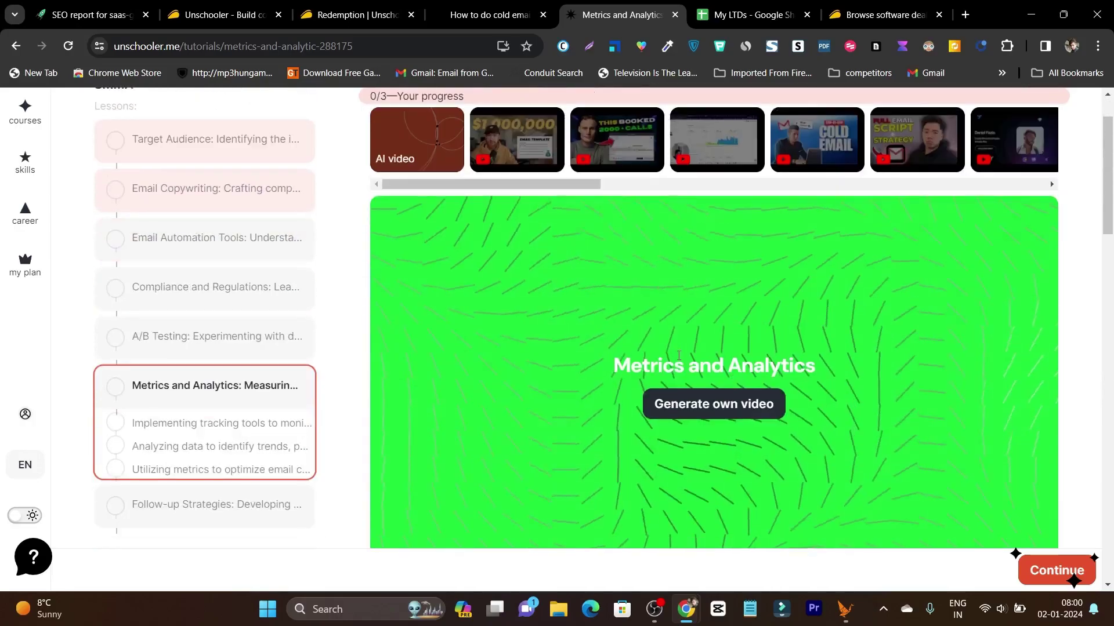
Generate the lesson's AI video, play it with adjusted system volume, and pause at the funnel scene
{"action": "left_click", "coordinate": [758, 405]}
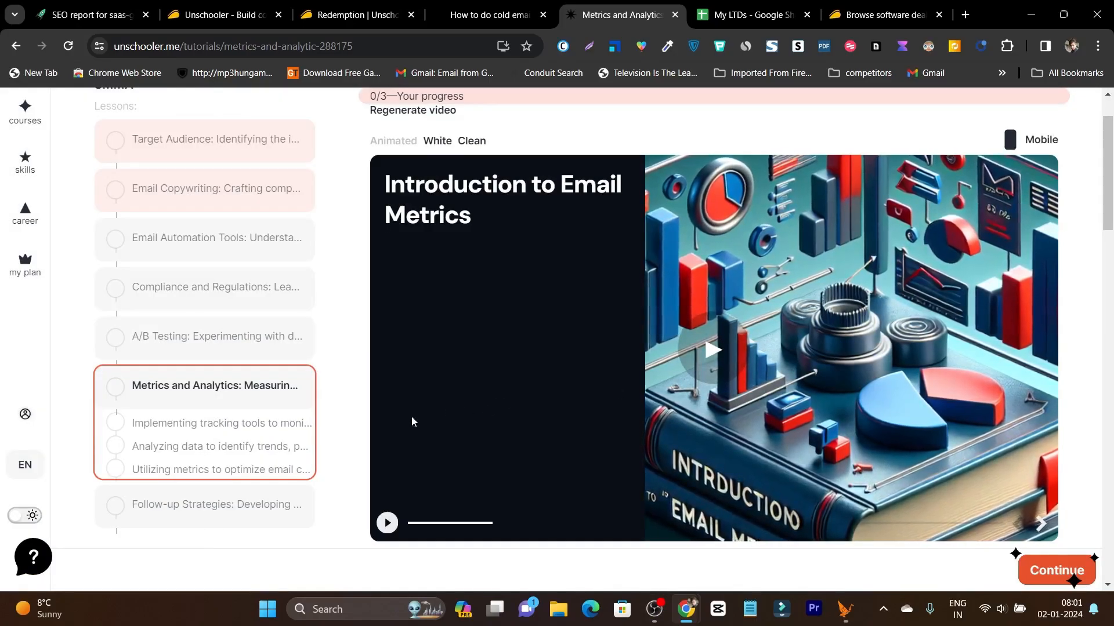
{"action": "left_click", "coordinate": [387, 522]}
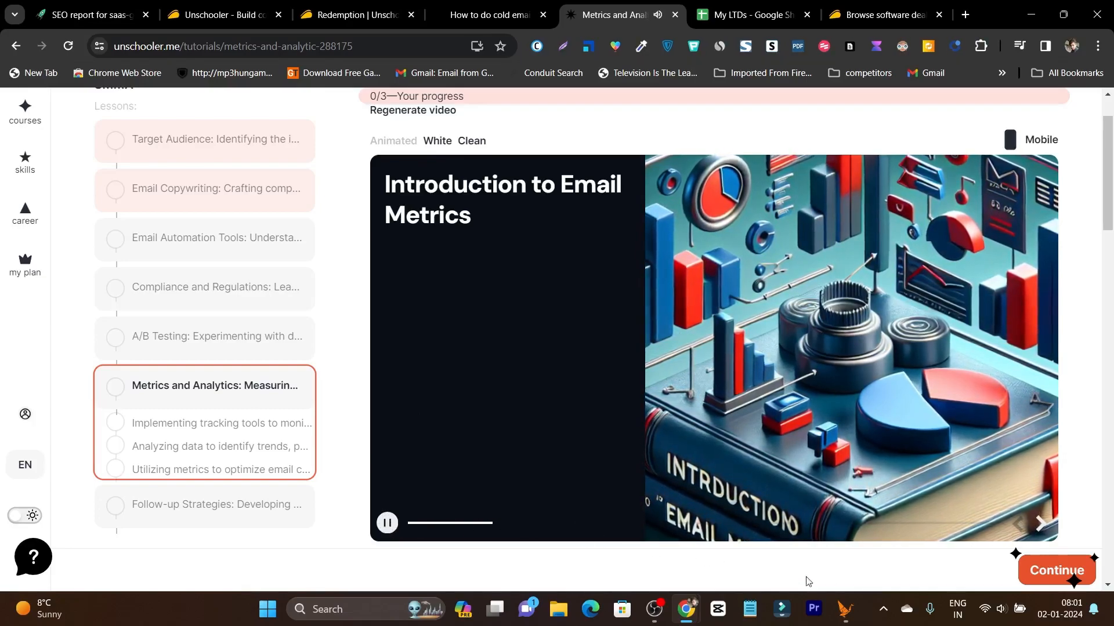
{"action": "left_click", "coordinate": [1000, 610]}
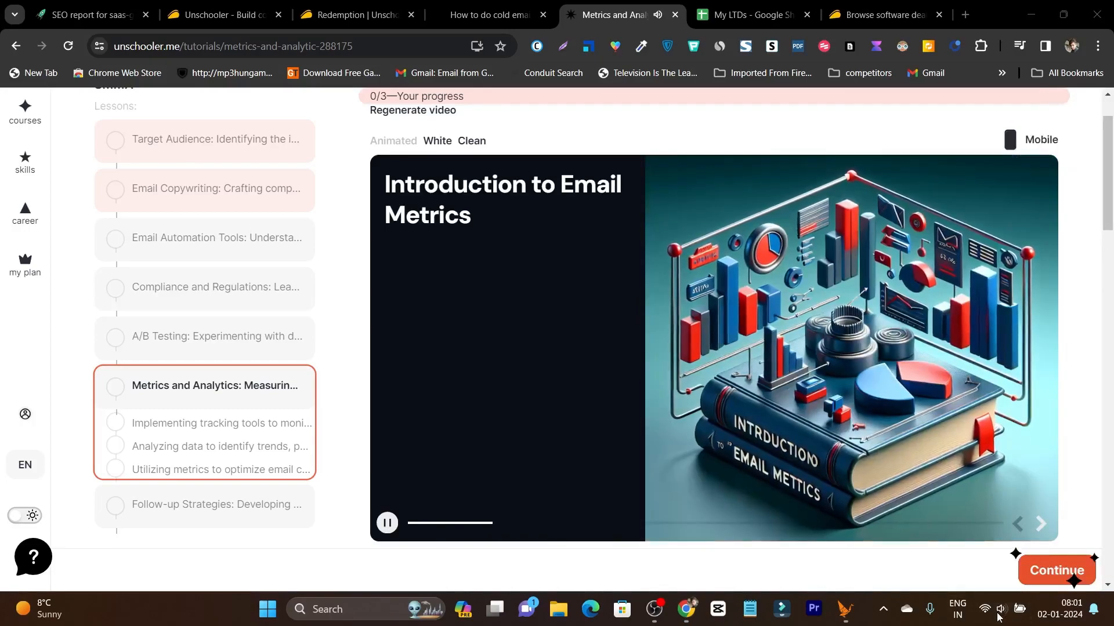
{"action": "left_click", "coordinate": [999, 609]}
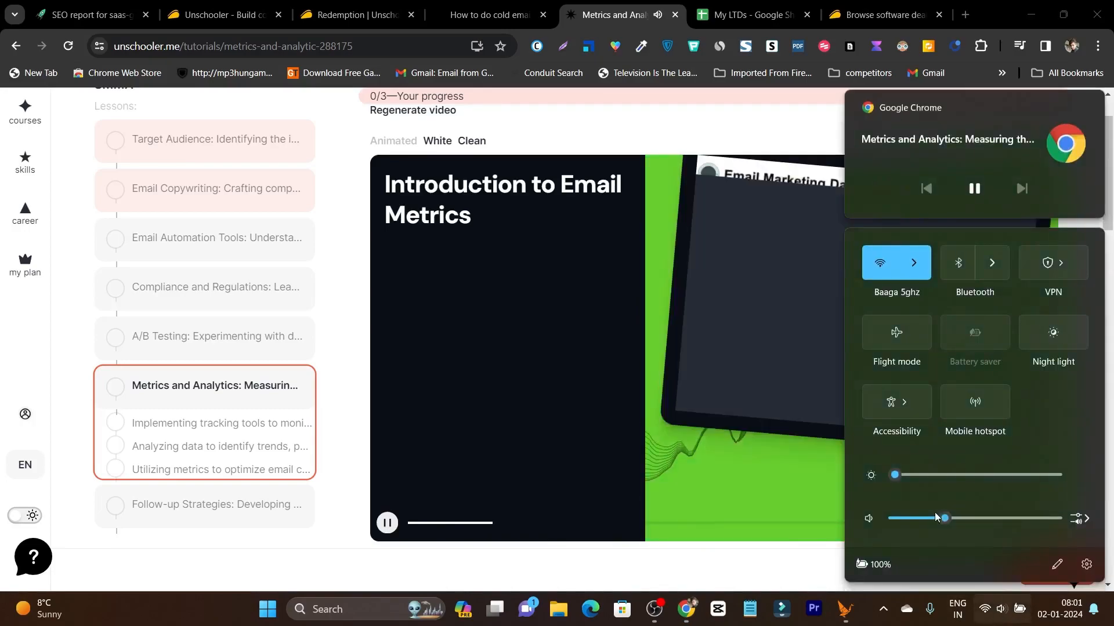
{"action": "left_click", "coordinate": [346, 509]}
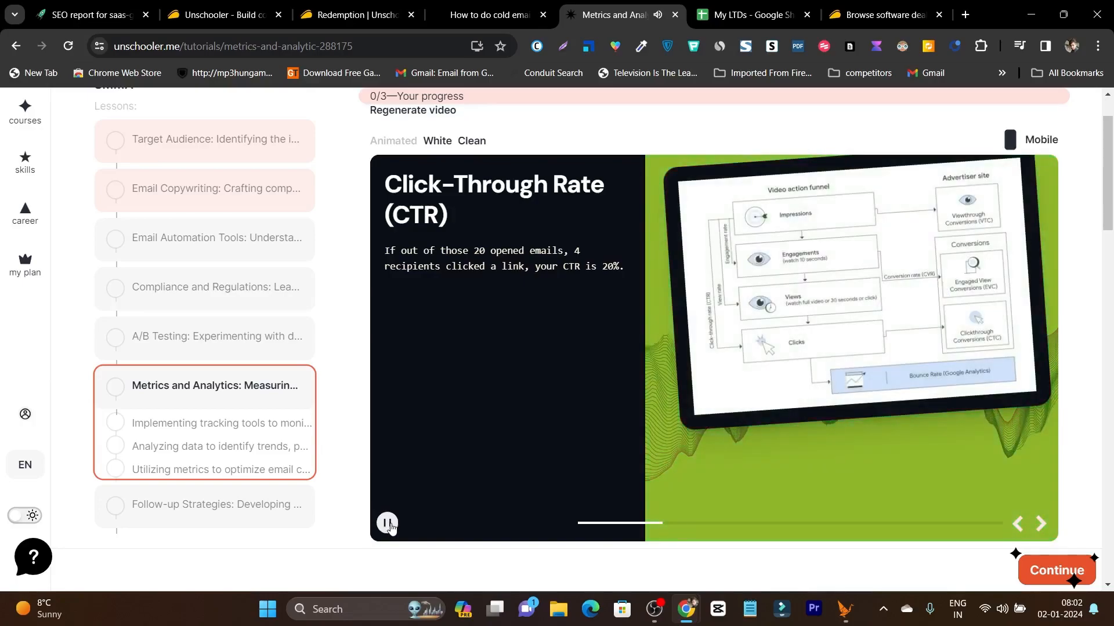
{"action": "left_click", "coordinate": [390, 525]}
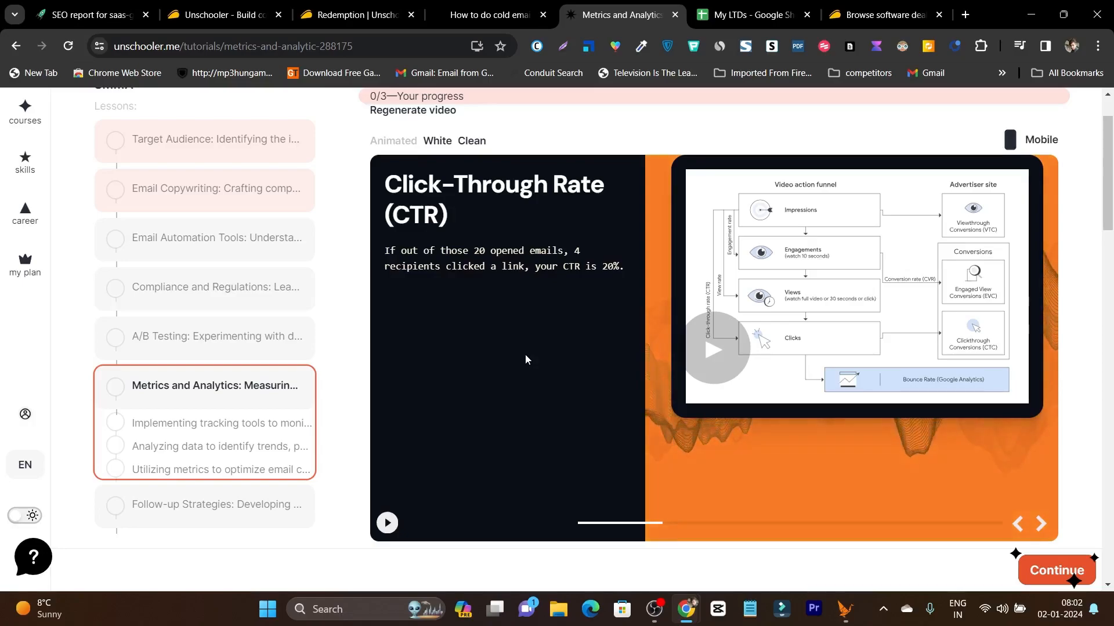
{"action": "scroll", "coordinate": [224, 349], "scroll_direction": "up", "scroll_amount": 3}
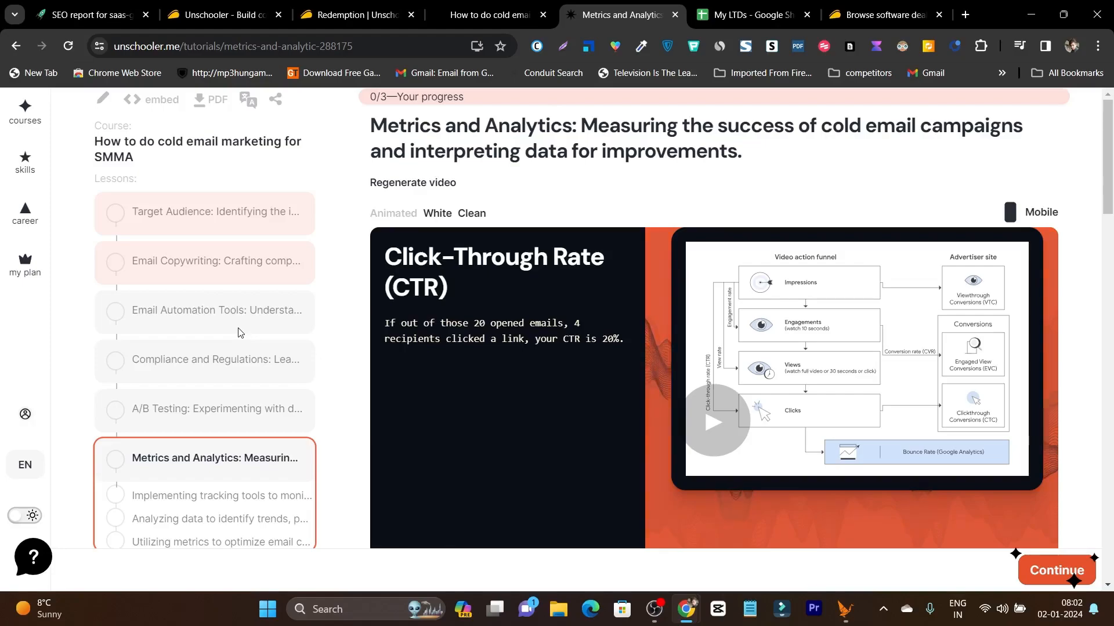
{"action": "scroll", "coordinate": [268, 497], "scroll_direction": "down", "scroll_amount": 2}
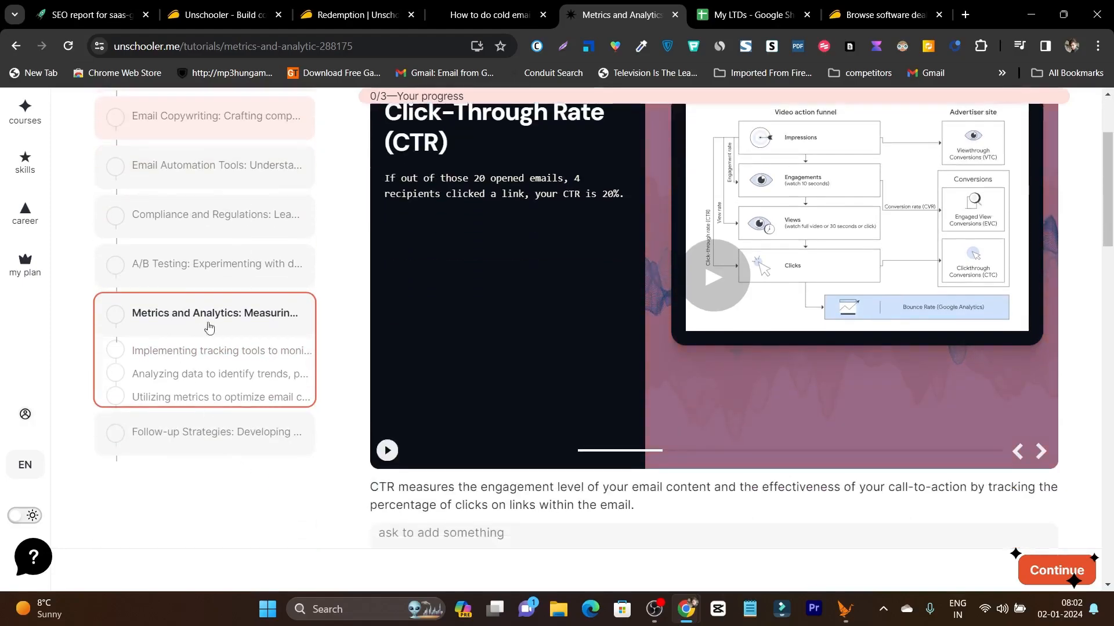
{"action": "scroll", "coordinate": [488, 338], "scroll_direction": "up", "scroll_amount": 3}
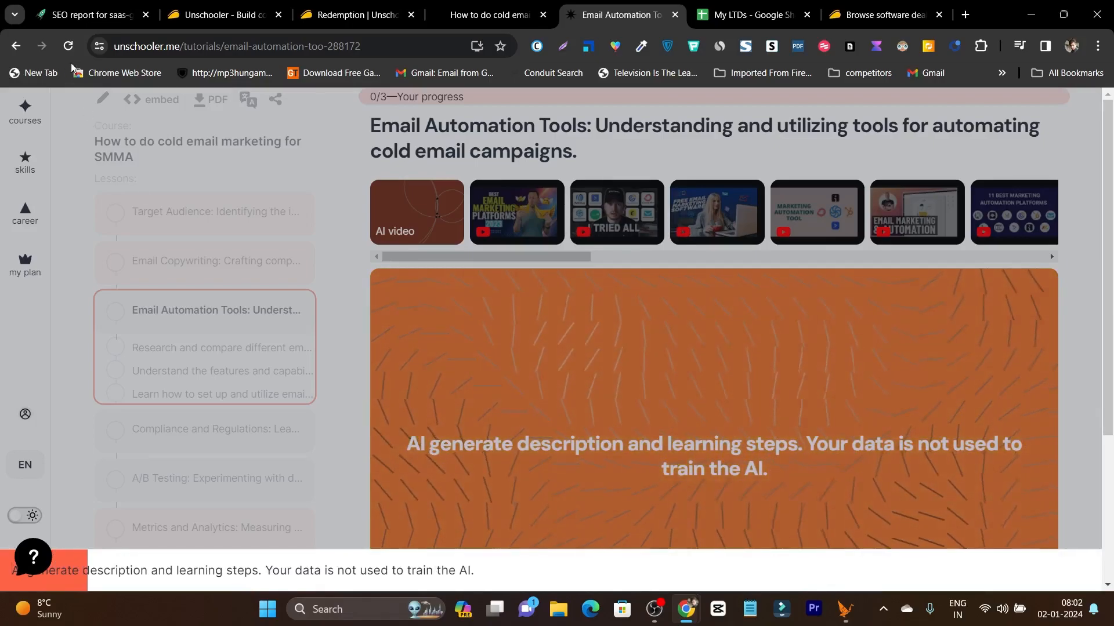
Strip the lesson path from the address to load the unschooler.me courses page
{"action": "left_click", "coordinate": [203, 46]}
{"action": "left_click_drag", "start_coordinate": [183, 46], "coordinate": [361, 46]}
{"action": "key", "text": "BackSpace"}
{"action": "key", "text": "Return"}
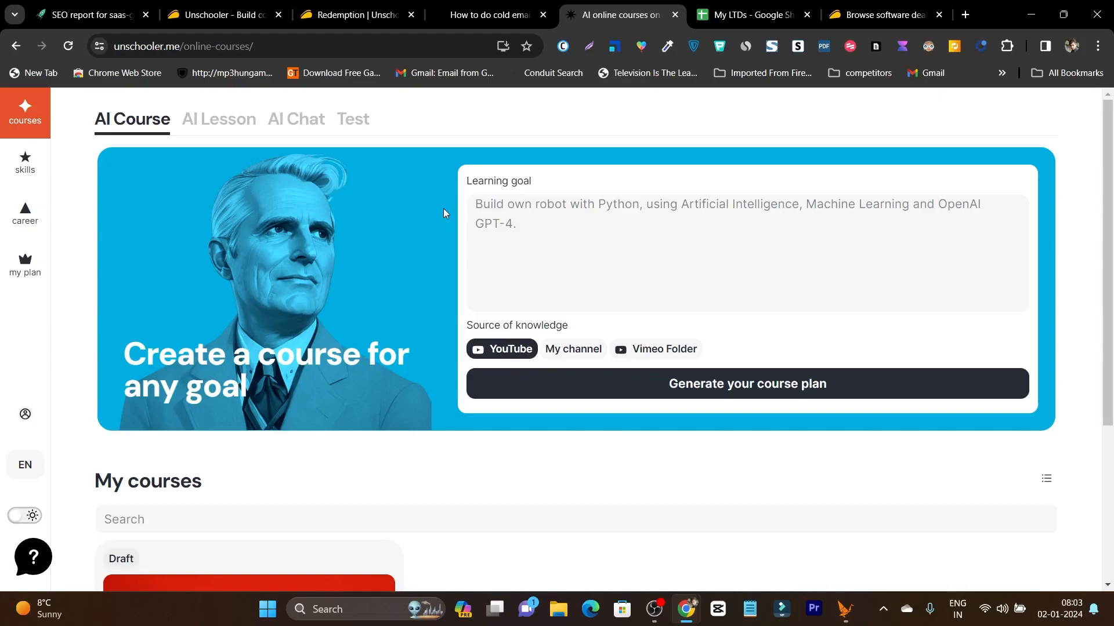
{"action": "scroll", "coordinate": [442, 207], "scroll_direction": "down", "scroll_amount": 3}
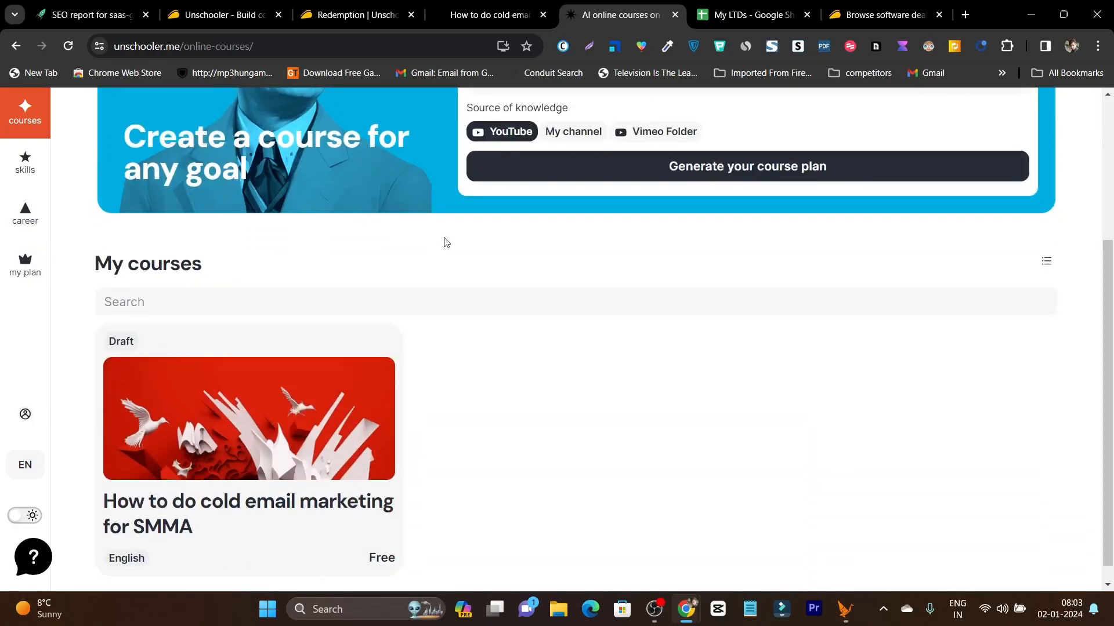
{"action": "scroll", "coordinate": [480, 249], "scroll_direction": "up", "scroll_amount": 3}
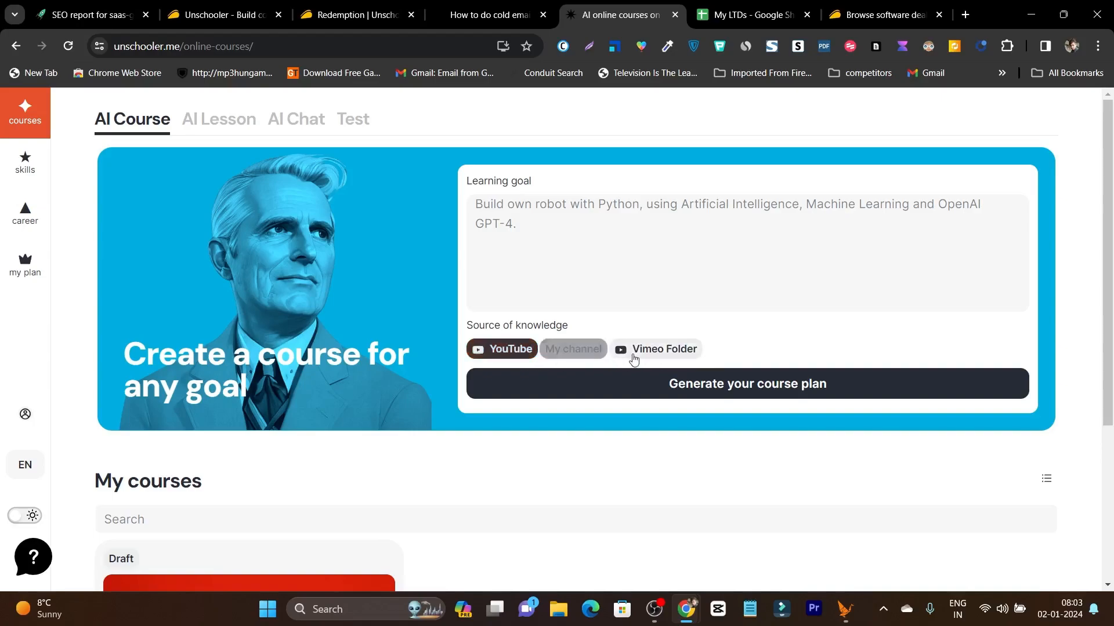
Open the tech skills map and pan across the Databases and Manufacturing clusters
{"action": "left_click", "coordinate": [23, 168]}
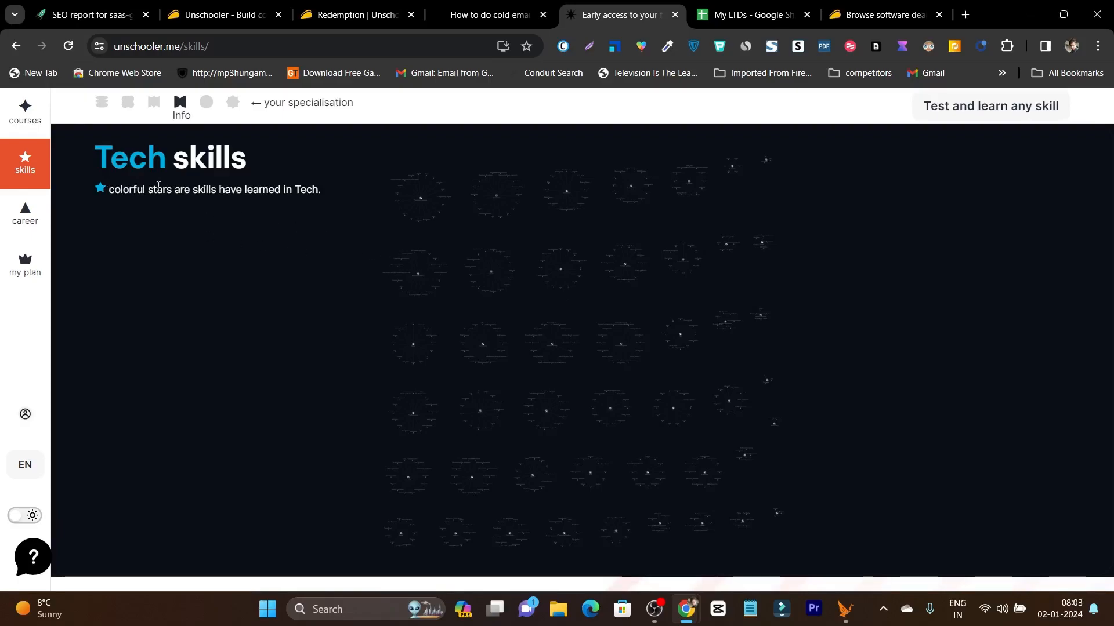
{"action": "scroll", "coordinate": [533, 234], "scroll_direction": "up", "scroll_amount": 5}
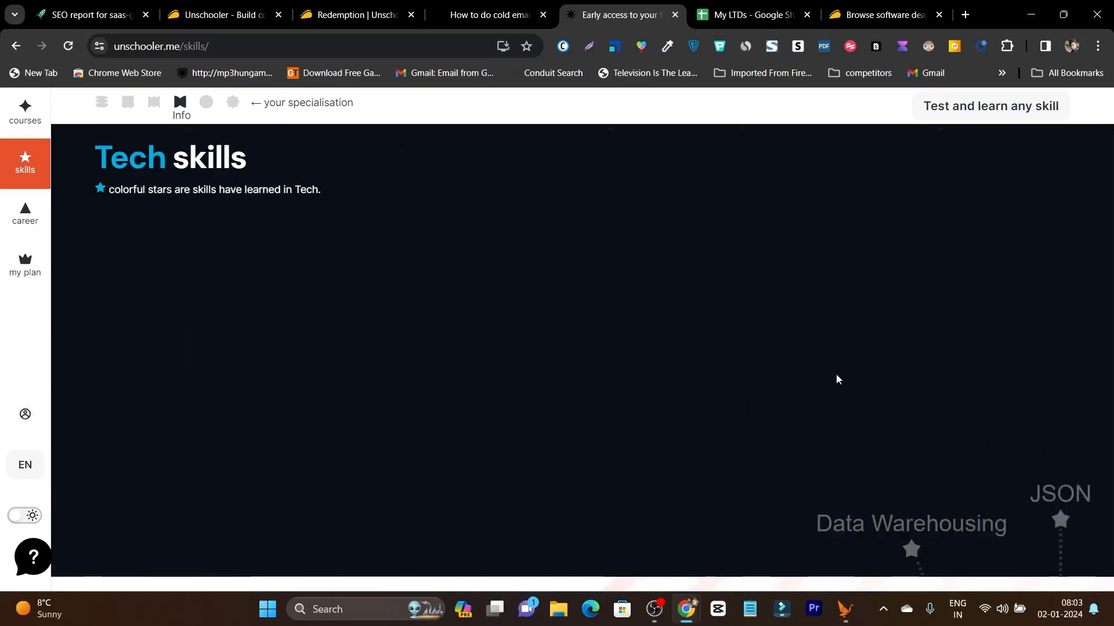
{"action": "left_click_drag", "start_coordinate": [836, 374], "coordinate": [759, 222]}
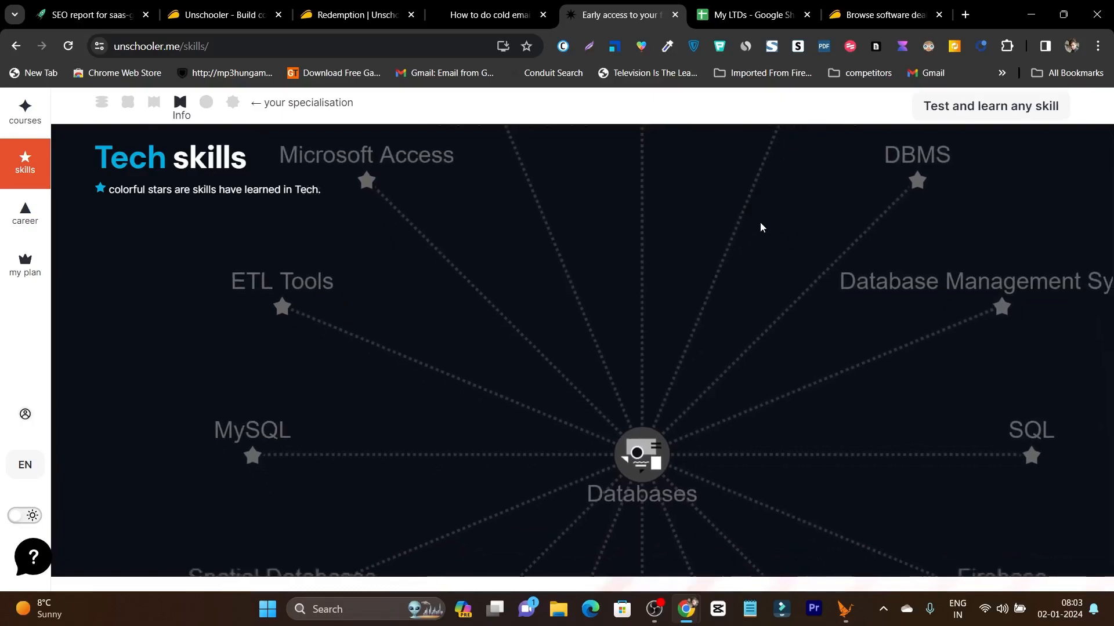
{"action": "scroll", "coordinate": [760, 227], "scroll_direction": "down", "scroll_amount": 5}
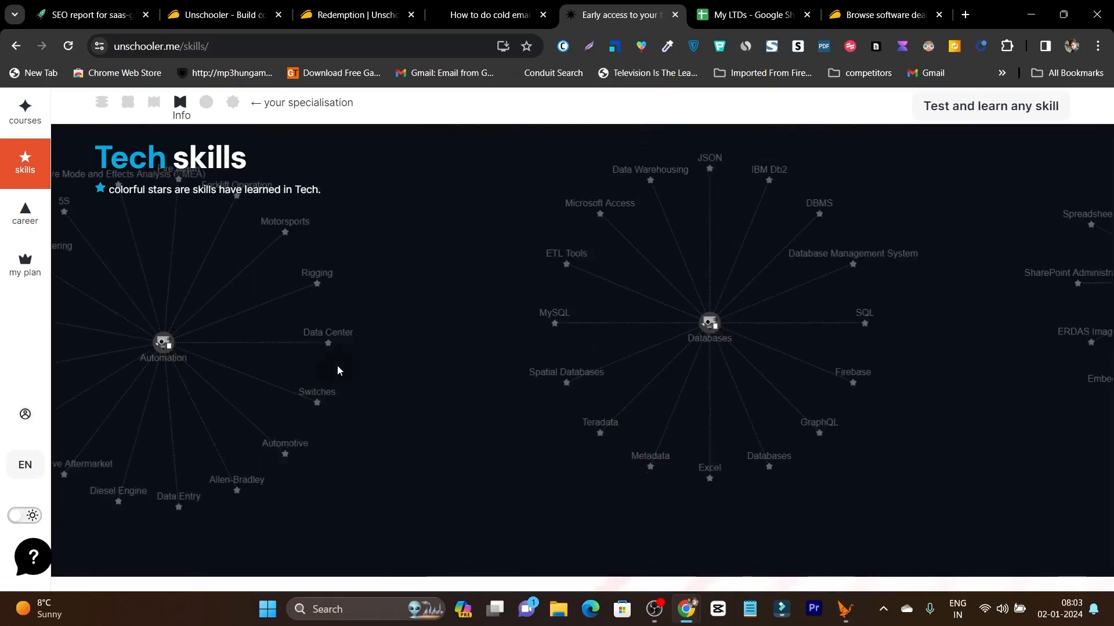
{"action": "scroll", "coordinate": [338, 371], "scroll_direction": "up", "scroll_amount": 5}
{"action": "scroll", "coordinate": [575, 351], "scroll_direction": "down", "scroll_amount": 5}
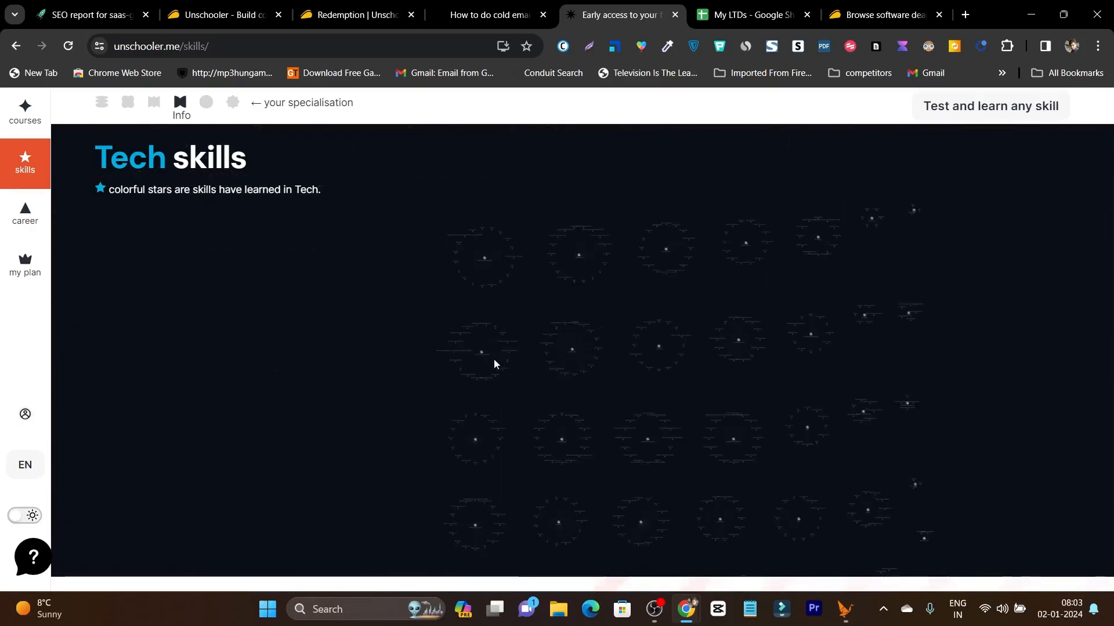
{"action": "scroll", "coordinate": [467, 396], "scroll_direction": "up", "scroll_amount": 5}
{"action": "mouse_move", "coordinate": [325, 340]}
{"action": "left_mouse_down"}
{"action": "mouse_move", "coordinate": [670, 192]}
{"action": "mouse_move", "coordinate": [687, 160]}
{"action": "left_mouse_up"}
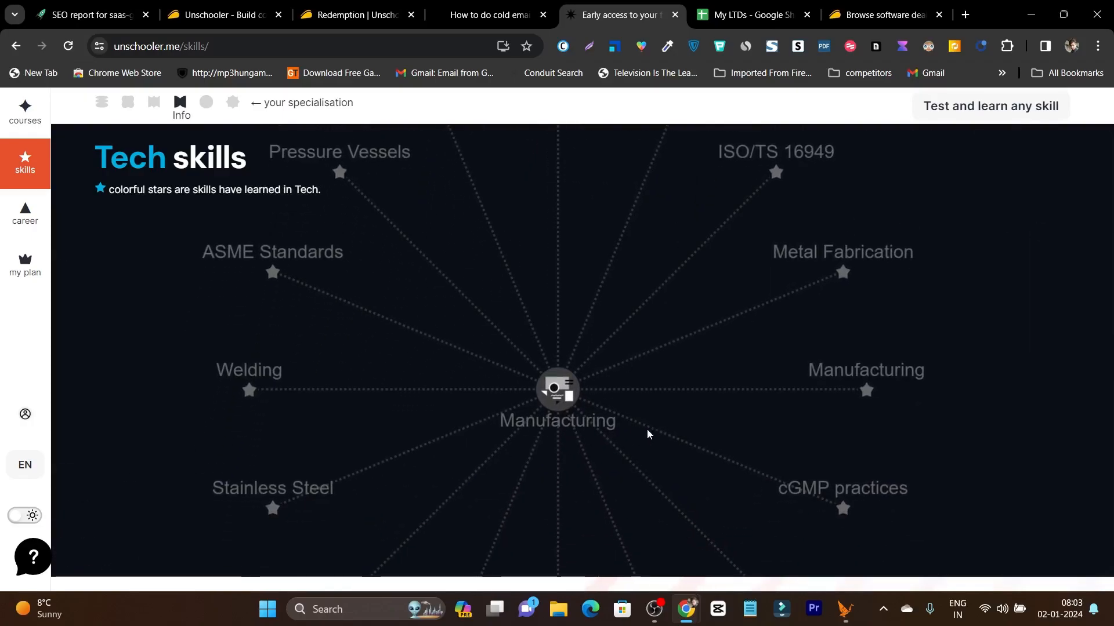
{"action": "scroll", "coordinate": [647, 429], "scroll_direction": "down", "scroll_amount": 5}
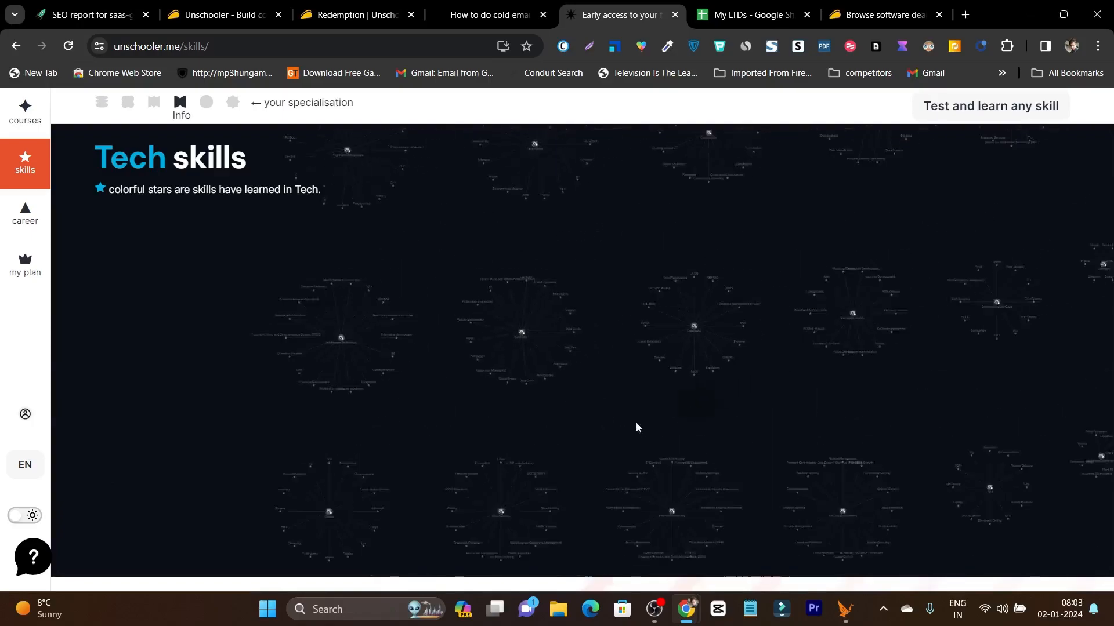
{"action": "mouse_move", "coordinate": [636, 428]}
{"action": "left_mouse_down"}
{"action": "mouse_move", "coordinate": [816, 471]}
{"action": "mouse_move", "coordinate": [923, 358]}
{"action": "left_mouse_up"}
{"action": "left_click_drag", "start_coordinate": [462, 387], "coordinate": [599, 296]}
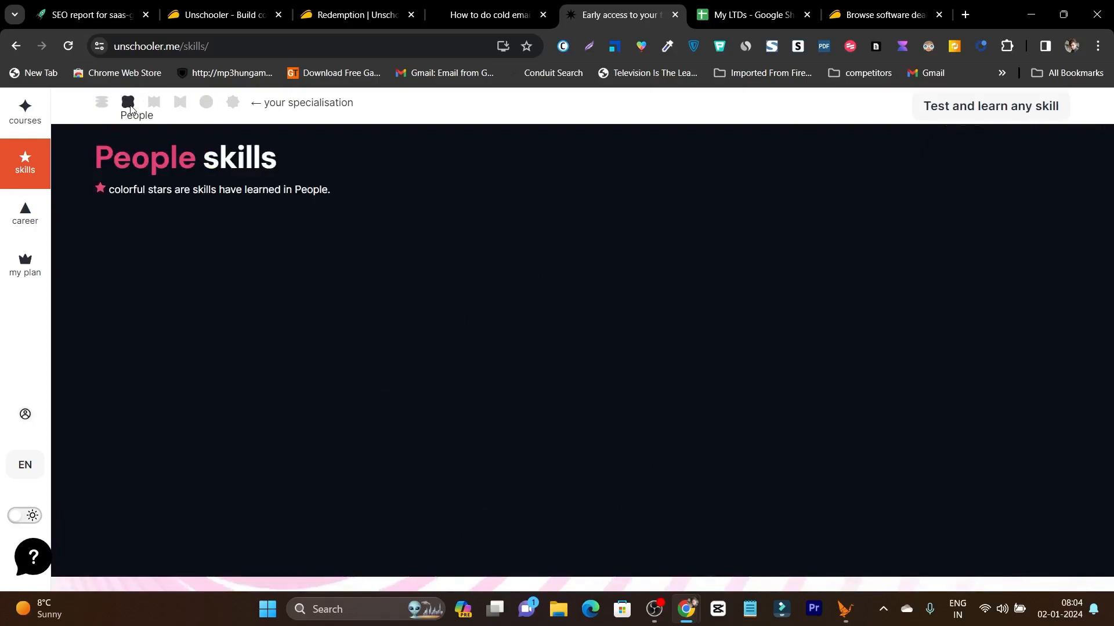
Switch specialisation and pan the map to centre the Can Do Approach skill near Leadership
{"action": "left_click", "coordinate": [206, 103]}
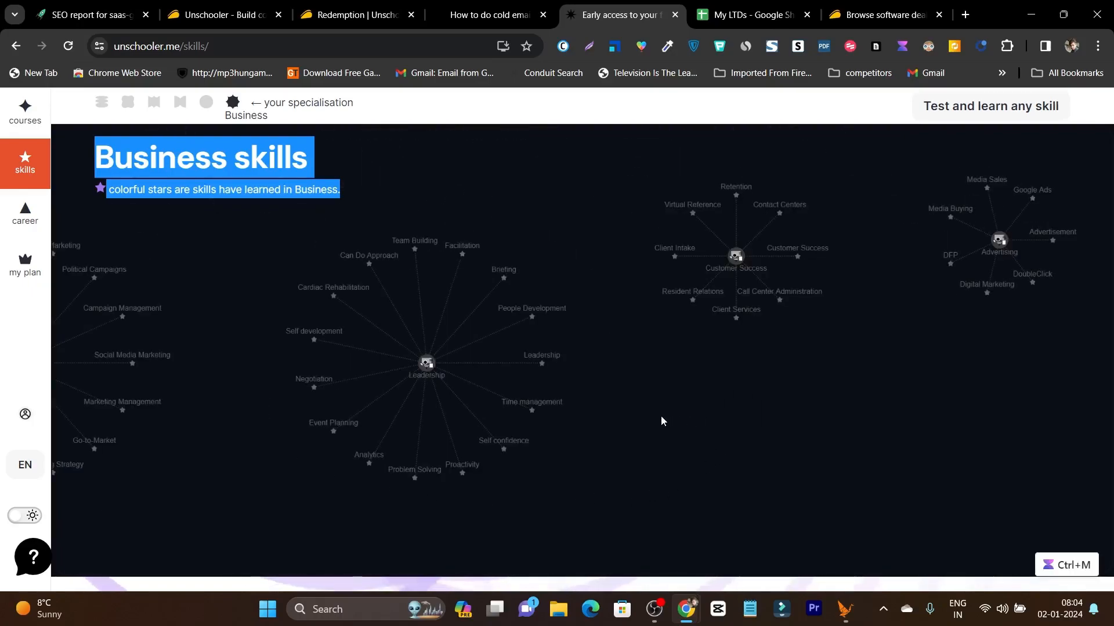
{"action": "scroll", "coordinate": [659, 419], "scroll_direction": "up", "scroll_amount": 5}
{"action": "scroll", "coordinate": [604, 332], "scroll_direction": "down", "scroll_amount": 5}
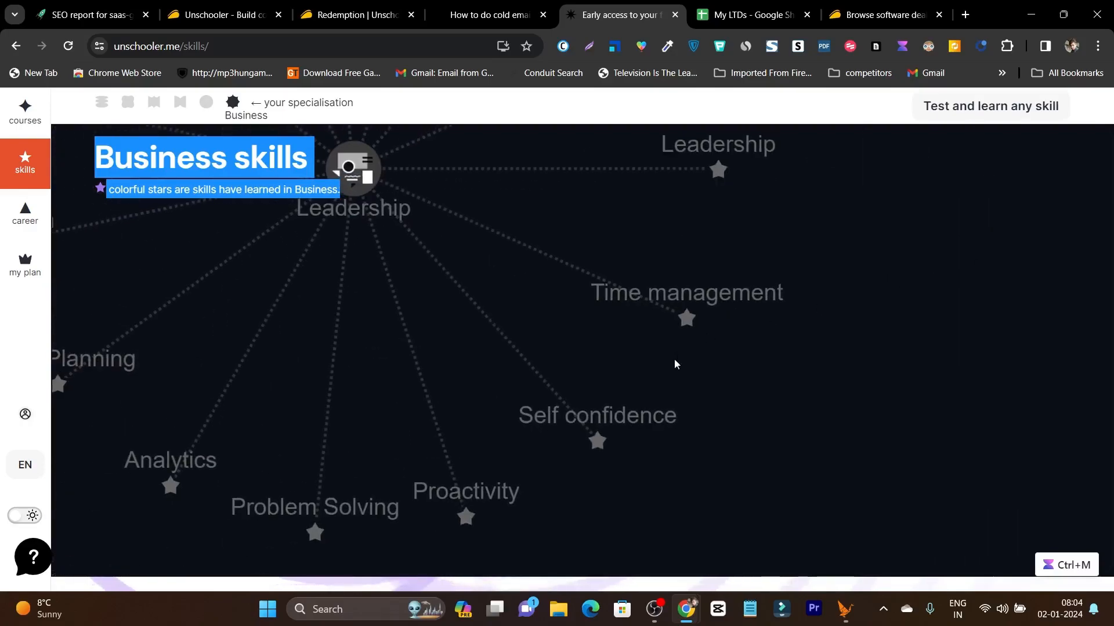
{"action": "left_click_drag", "start_coordinate": [671, 368], "coordinate": [980, 482]}
{"action": "scroll", "coordinate": [808, 408], "scroll_direction": "up", "scroll_amount": 2}
{"action": "left_click_drag", "start_coordinate": [678, 410], "coordinate": [641, 505]}
{"action": "mouse_move", "coordinate": [358, 358]}
{"action": "left_mouse_down"}
{"action": "mouse_move", "coordinate": [547, 416]}
{"action": "mouse_move", "coordinate": [441, 428]}
{"action": "left_mouse_up"}
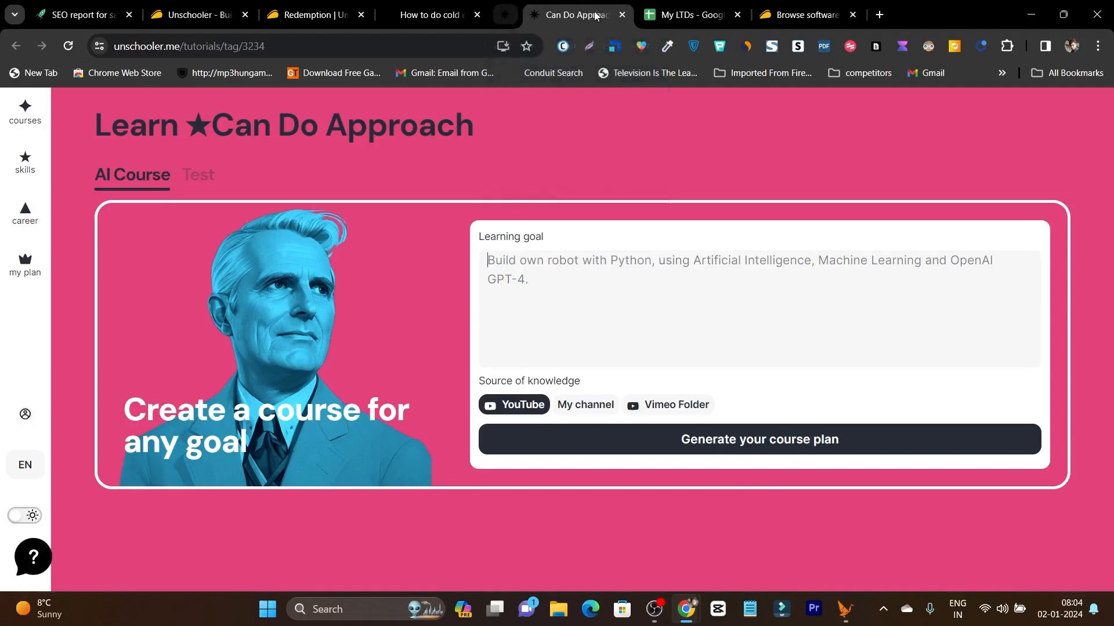
Explore the careers-matching-your-skills map around the English node, then view the current plan's features
{"action": "left_click", "coordinate": [435, 15]}
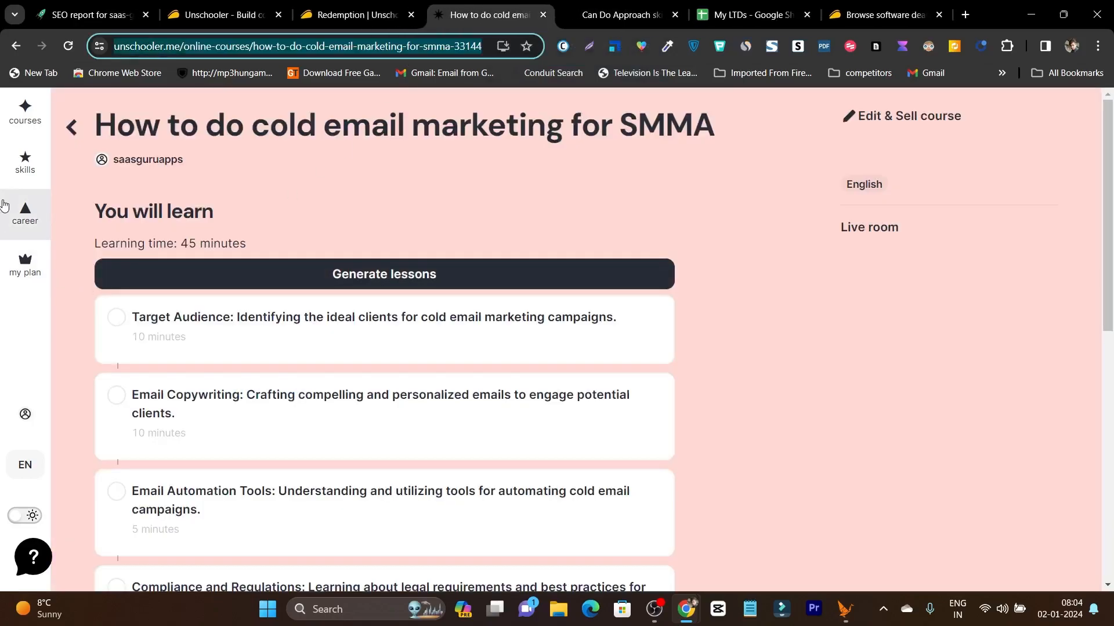
{"action": "left_click", "coordinate": [15, 222]}
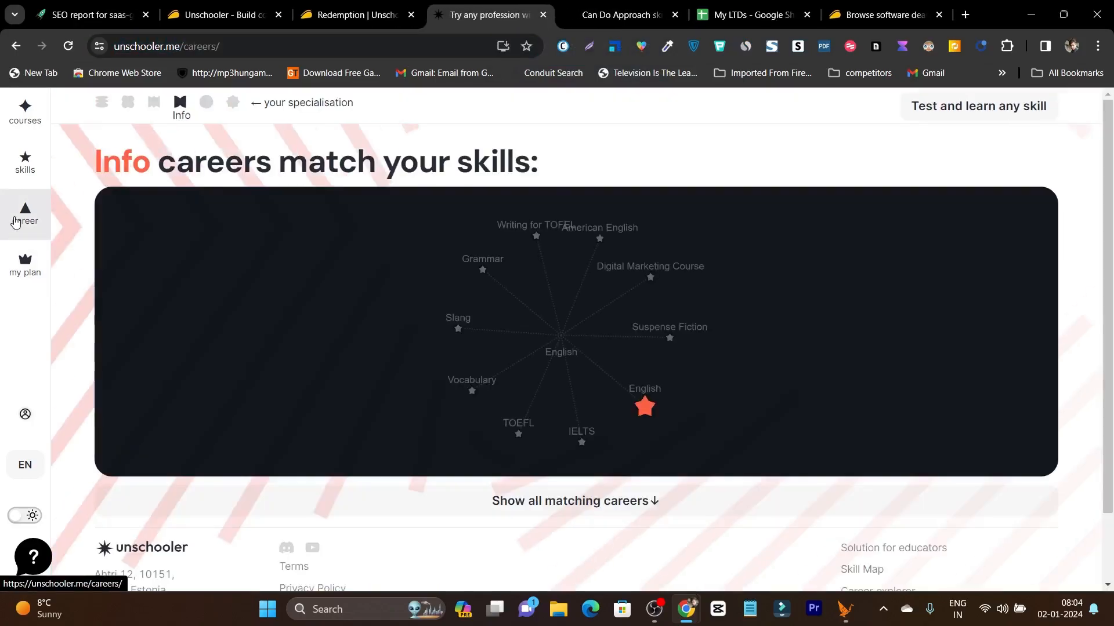
{"action": "scroll", "coordinate": [557, 348], "scroll_direction": "down", "scroll_amount": 2}
{"action": "scroll", "coordinate": [432, 342], "scroll_direction": "up", "scroll_amount": 3}
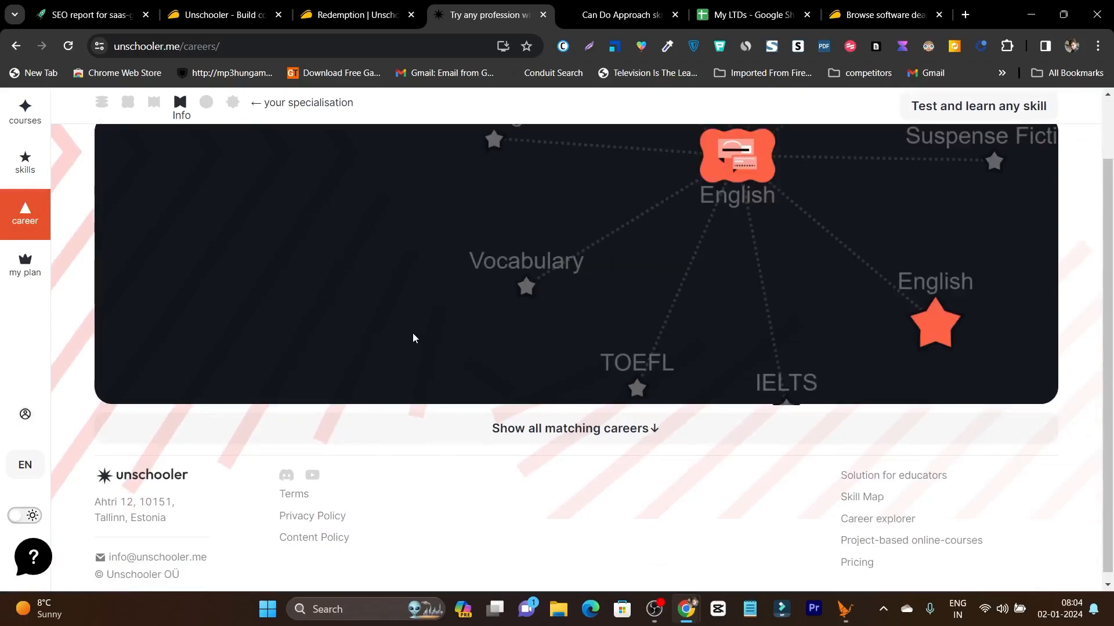
{"action": "scroll", "coordinate": [800, 277], "scroll_direction": "down", "scroll_amount": 3}
{"action": "left_click_drag", "start_coordinate": [786, 258], "coordinate": [244, 322]}
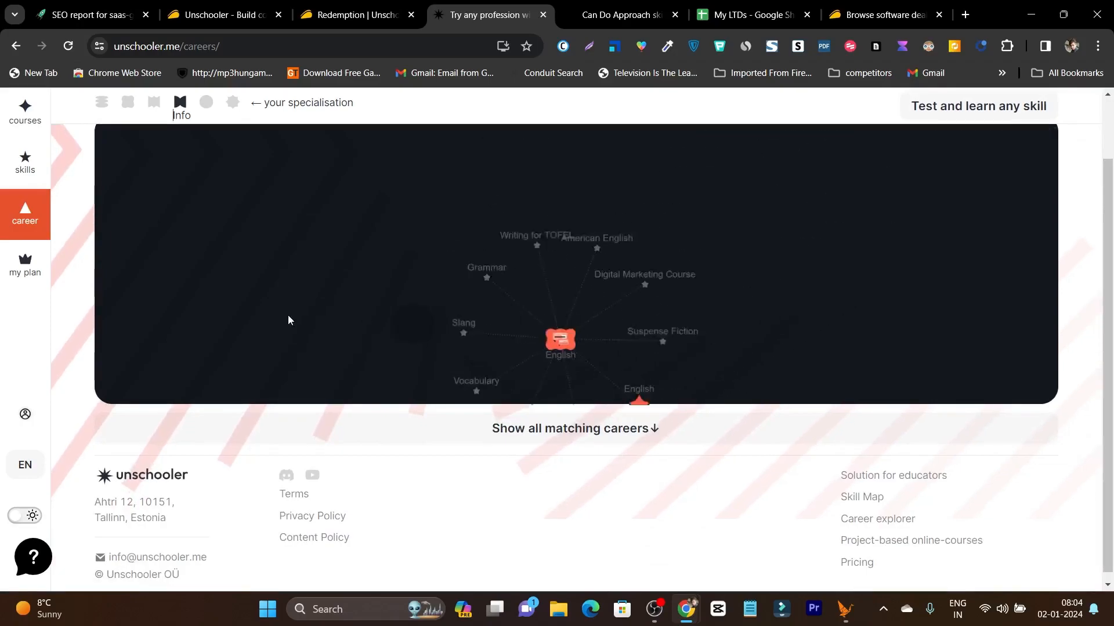
{"action": "scroll", "coordinate": [811, 249], "scroll_direction": "down", "scroll_amount": 5}
{"action": "left_click", "coordinate": [651, 431]}
{"action": "scroll", "coordinate": [611, 410], "scroll_direction": "up", "scroll_amount": 2}
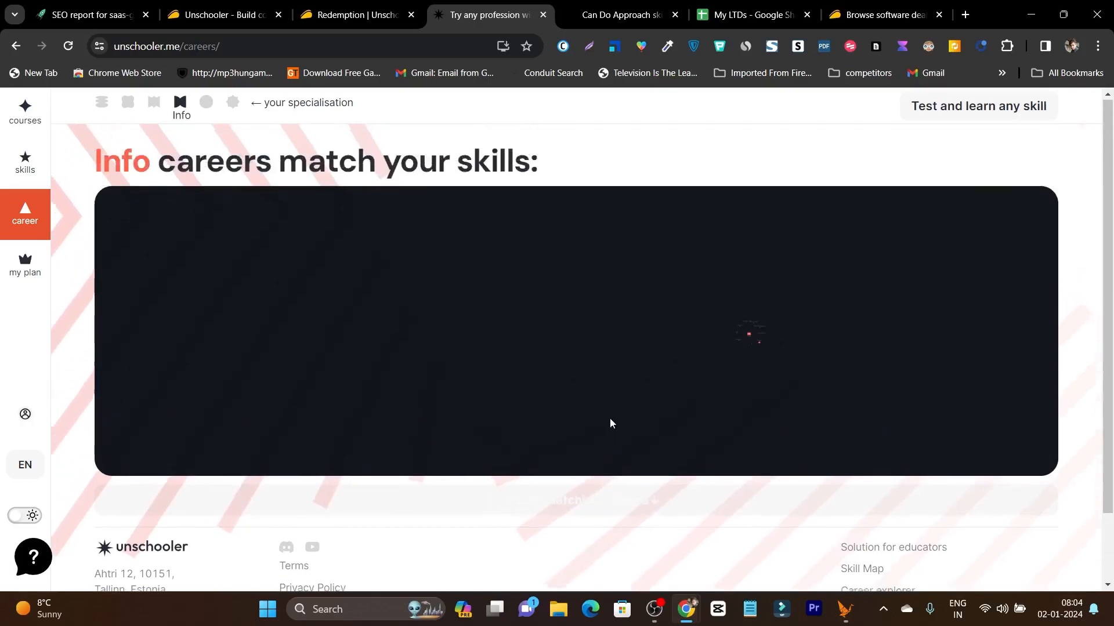
{"action": "scroll", "coordinate": [782, 339], "scroll_direction": "up", "scroll_amount": 5}
{"action": "scroll", "coordinate": [737, 337], "scroll_direction": "up", "scroll_amount": 5}
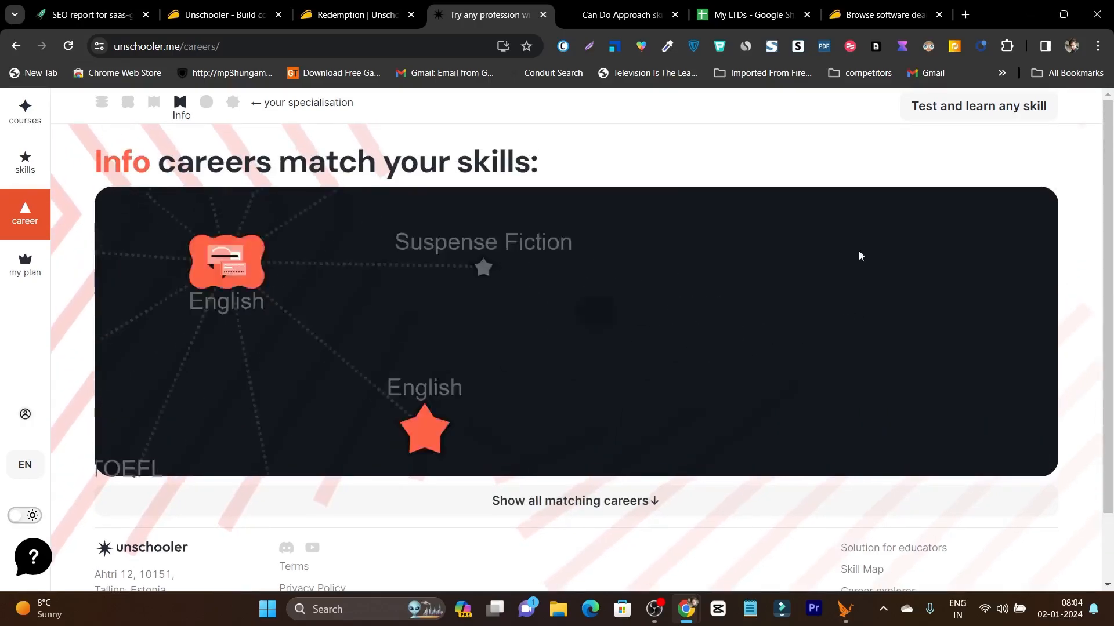
{"action": "left_click_drag", "start_coordinate": [856, 257], "coordinate": [446, 471]}
{"action": "left_click", "coordinate": [25, 263]}
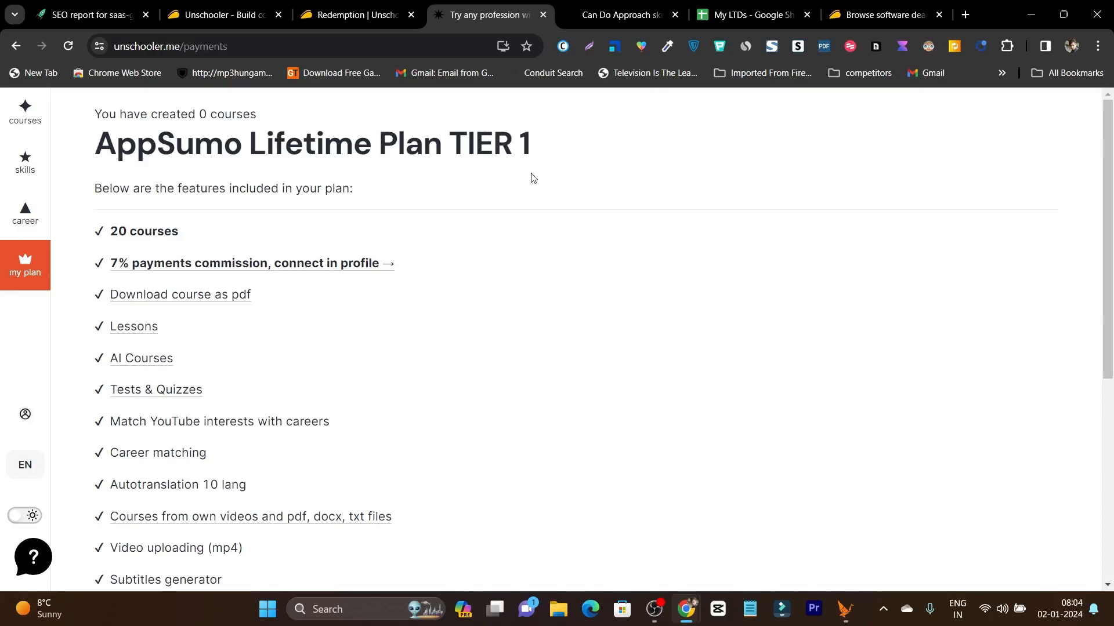
Switch to the AppSumo Unschooler deal page and close the account menu
{"action": "left_click", "coordinate": [248, 16]}
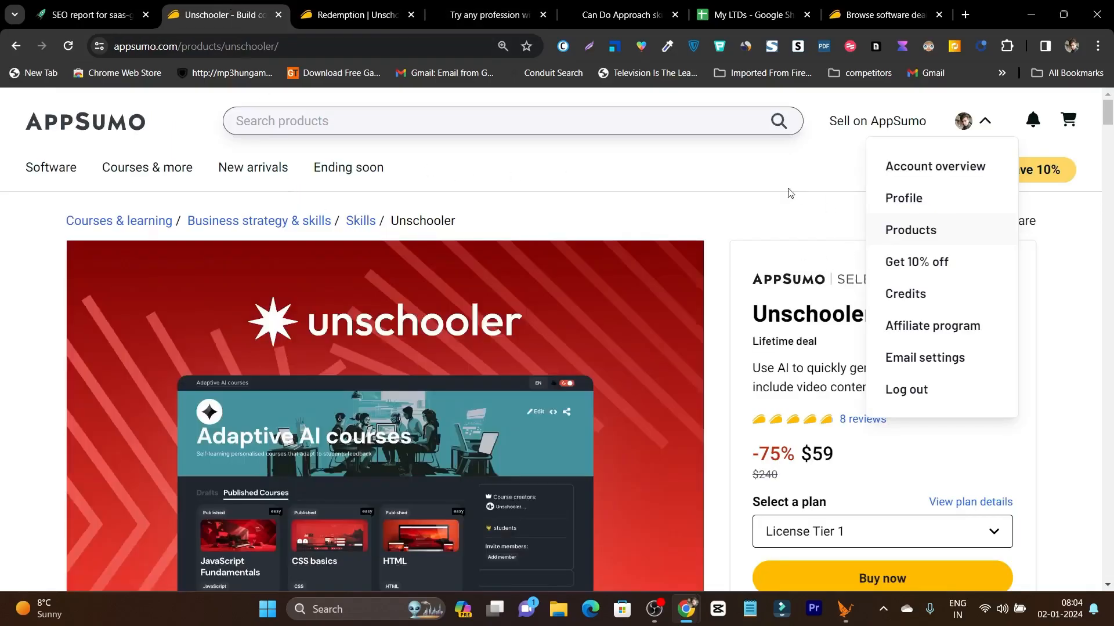
{"action": "left_click", "coordinate": [729, 223]}
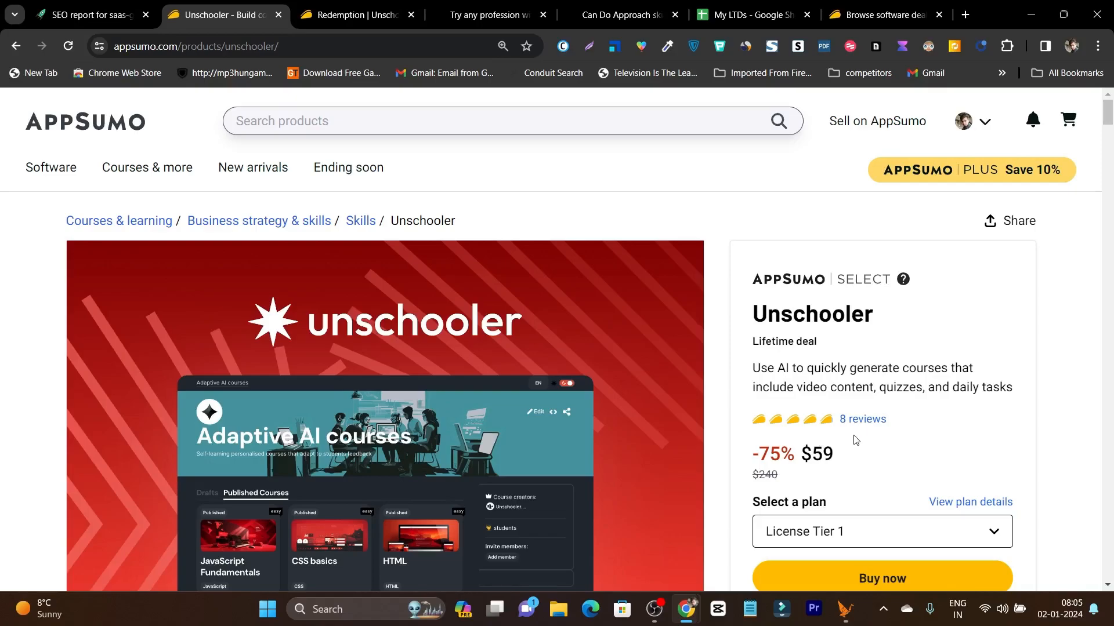
{"action": "scroll", "coordinate": [724, 371], "scroll_direction": "down", "scroll_amount": 2}
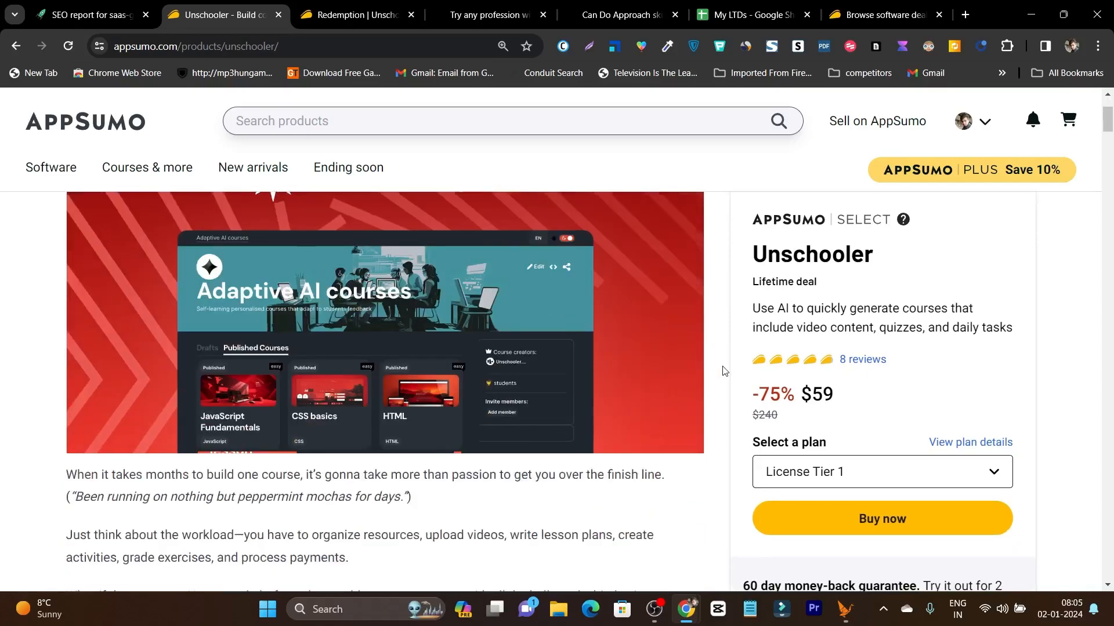
{"action": "scroll", "coordinate": [724, 371], "scroll_direction": "down", "scroll_amount": 2}
{"action": "scroll", "coordinate": [724, 371], "scroll_direction": "down", "scroll_amount": 2}
{"action": "scroll", "coordinate": [272, 388], "scroll_direction": "down", "scroll_amount": 2}
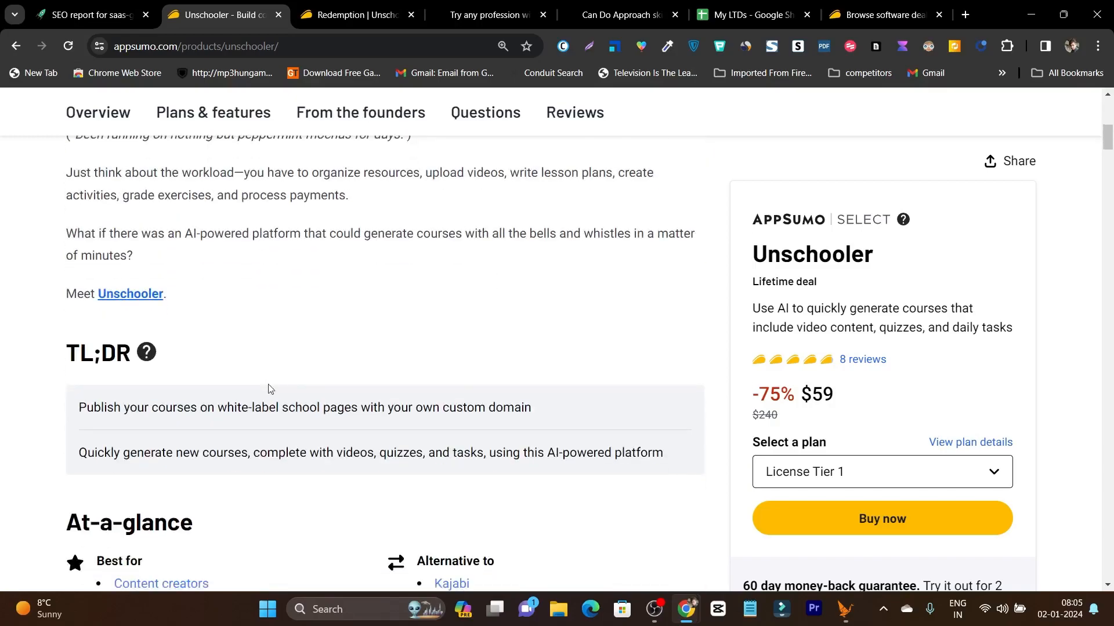
{"action": "scroll", "coordinate": [273, 387], "scroll_direction": "down", "scroll_amount": 1}
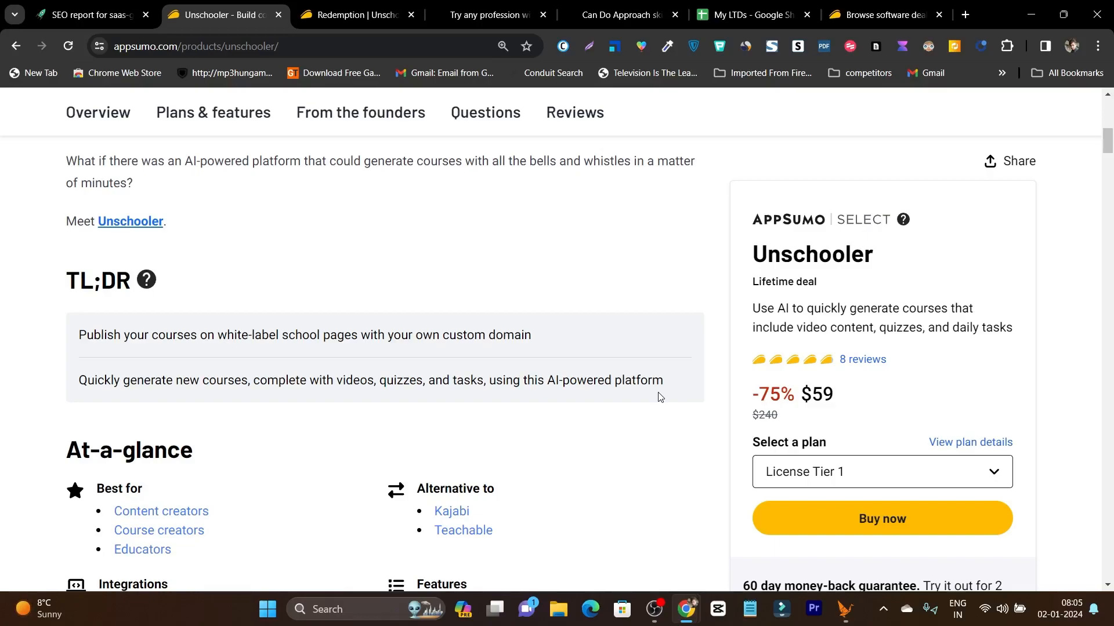
{"action": "scroll", "coordinate": [659, 397], "scroll_direction": "down", "scroll_amount": 3}
{"action": "scroll", "coordinate": [658, 397], "scroll_direction": "down", "scroll_amount": 1}
{"action": "scroll", "coordinate": [599, 409], "scroll_direction": "down", "scroll_amount": 3}
{"action": "scroll", "coordinate": [599, 410], "scroll_direction": "down", "scroll_amount": 5}
{"action": "scroll", "coordinate": [436, 392], "scroll_direction": "down", "scroll_amount": 5}
{"action": "scroll", "coordinate": [348, 383], "scroll_direction": "down", "scroll_amount": 3}
{"action": "scroll", "coordinate": [289, 369], "scroll_direction": "down", "scroll_amount": 4}
{"action": "scroll", "coordinate": [288, 369], "scroll_direction": "down", "scroll_amount": 4}
{"action": "scroll", "coordinate": [287, 369], "scroll_direction": "down", "scroll_amount": 3}
{"action": "scroll", "coordinate": [288, 368], "scroll_direction": "down", "scroll_amount": 3}
{"action": "scroll", "coordinate": [288, 369], "scroll_direction": "down", "scroll_amount": 4}
{"action": "scroll", "coordinate": [288, 369], "scroll_direction": "down", "scroll_amount": 4}
{"action": "scroll", "coordinate": [288, 369], "scroll_direction": "down", "scroll_amount": 5}
{"action": "scroll", "coordinate": [289, 369], "scroll_direction": "down", "scroll_amount": 3}
{"action": "scroll", "coordinate": [168, 387], "scroll_direction": "down", "scroll_amount": 2}
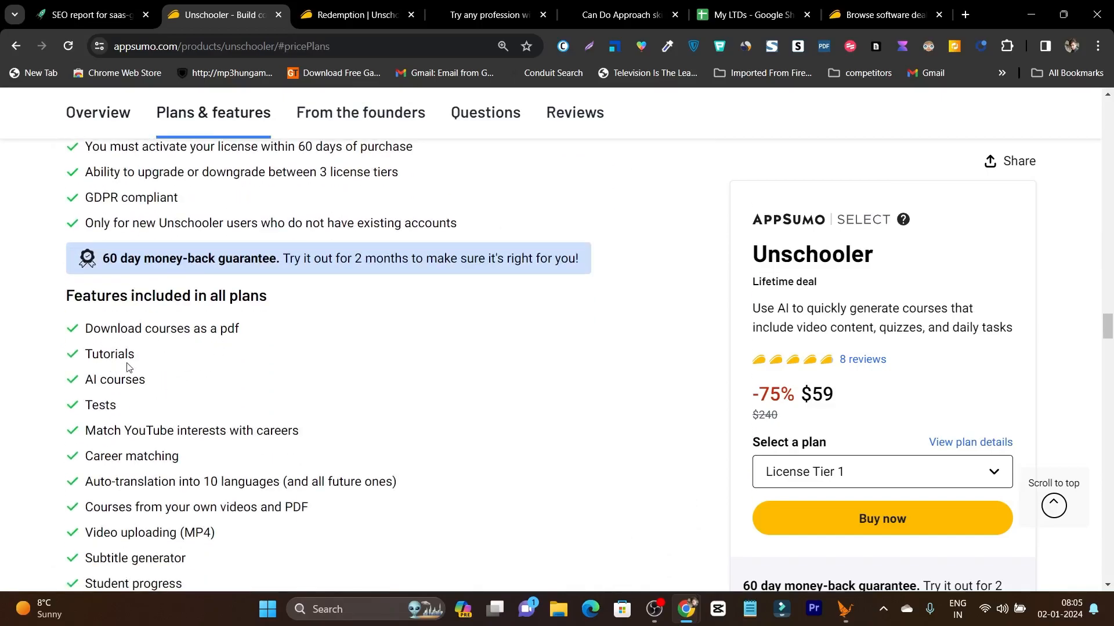
{"action": "scroll", "coordinate": [175, 374], "scroll_direction": "down", "scroll_amount": 2}
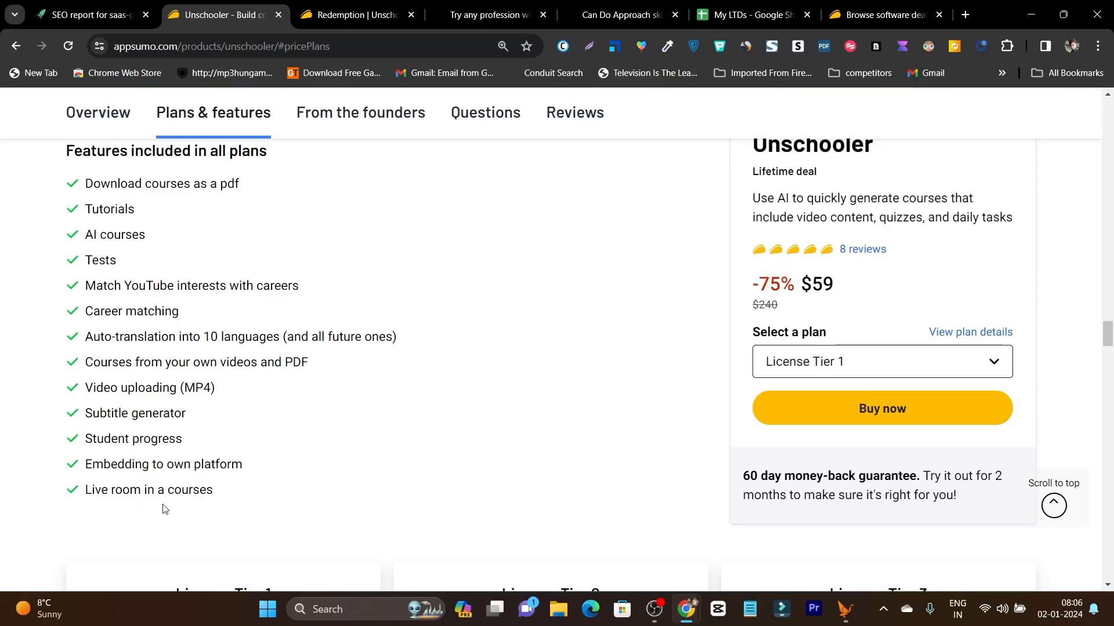
{"action": "scroll", "coordinate": [135, 436], "scroll_direction": "down", "scroll_amount": 2}
{"action": "scroll", "coordinate": [261, 409], "scroll_direction": "down", "scroll_amount": 3}
{"action": "scroll", "coordinate": [262, 380], "scroll_direction": "down", "scroll_amount": 3}
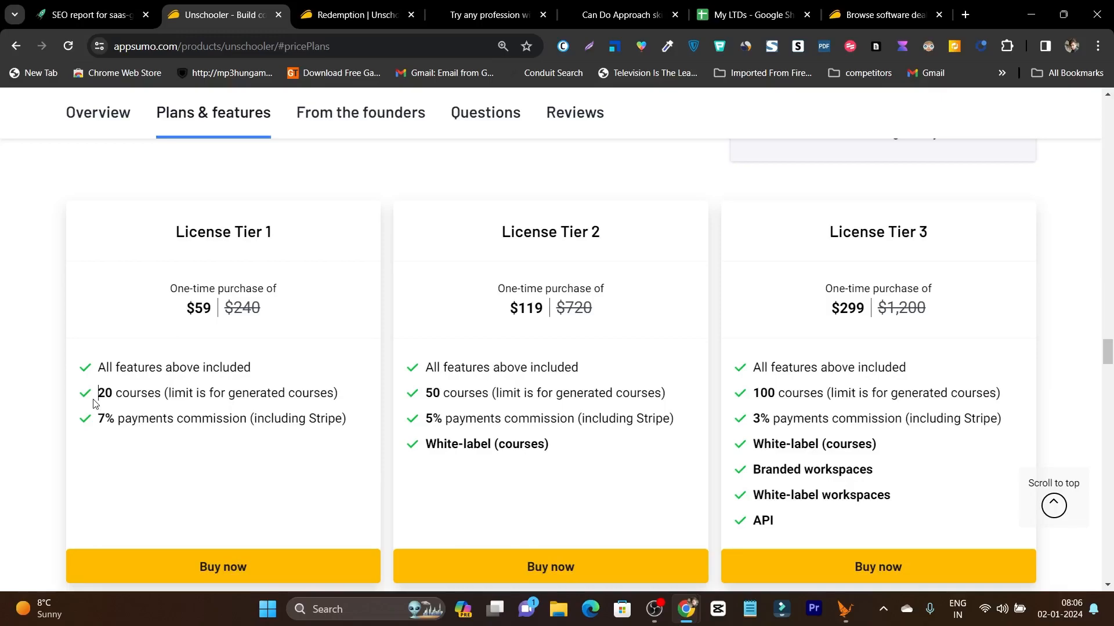
Highlight each tier's payments commission: Tier 1 at 7%, Tier 2 at 5%, Tier 3 at 3%
{"action": "left_click_drag", "start_coordinate": [97, 419], "coordinate": [251, 432]}
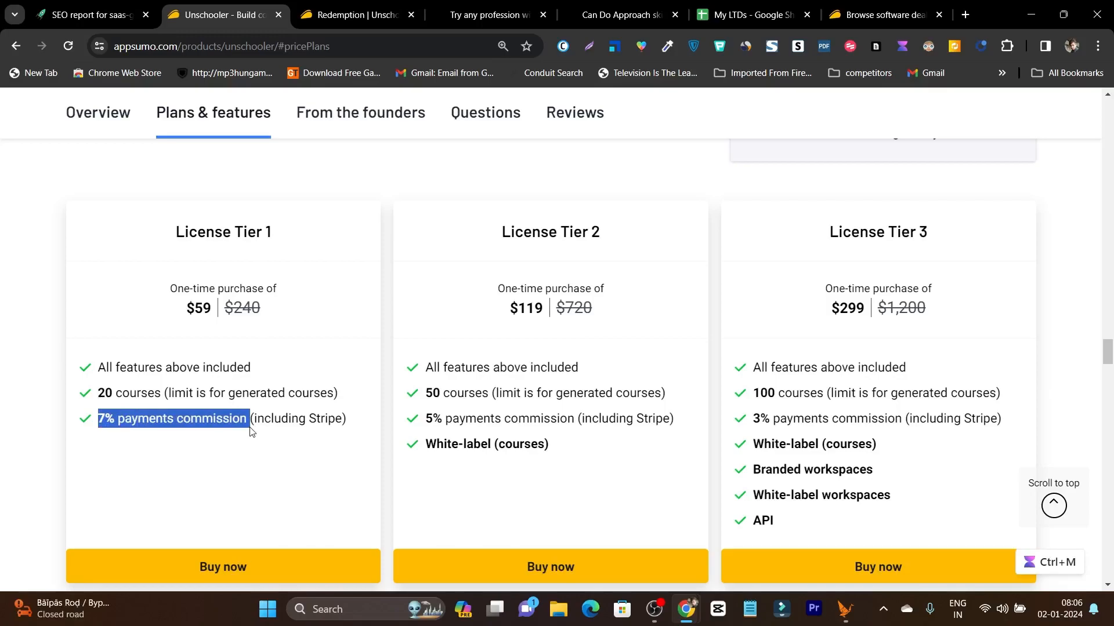
{"action": "left_click", "coordinate": [174, 456]}
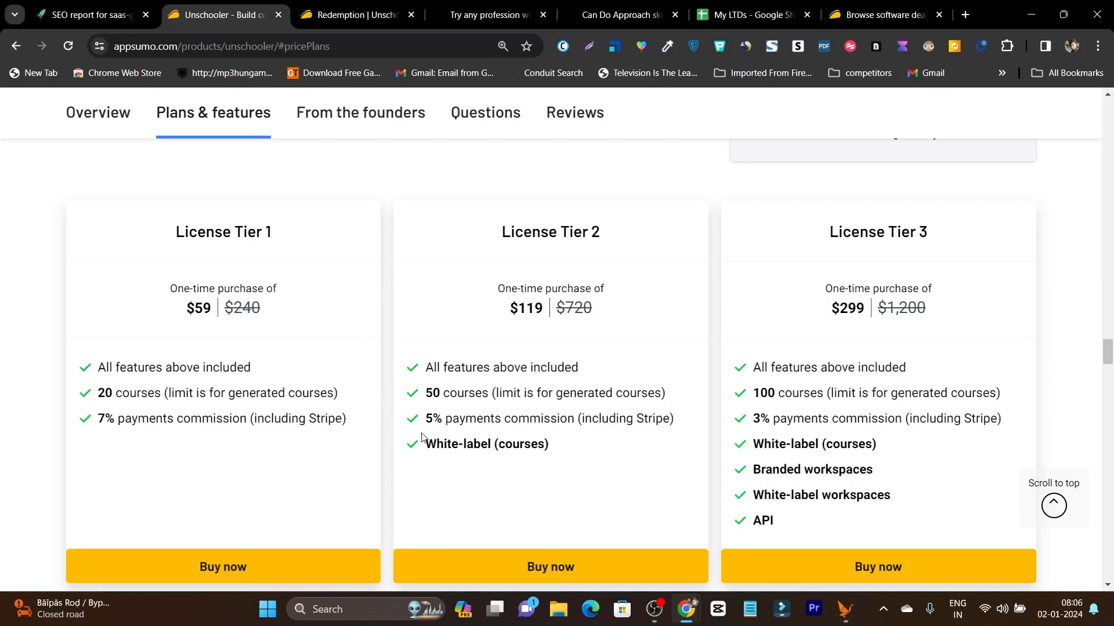
{"action": "left_click_drag", "start_coordinate": [425, 418], "coordinate": [581, 424]}
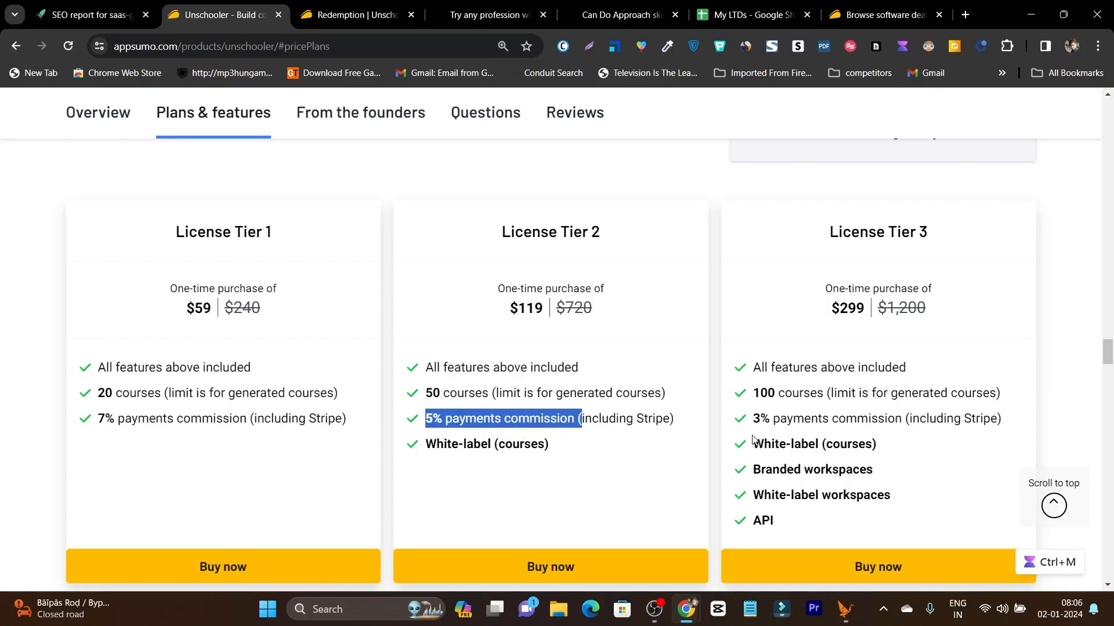
{"action": "left_click_drag", "start_coordinate": [752, 419], "coordinate": [897, 422]}
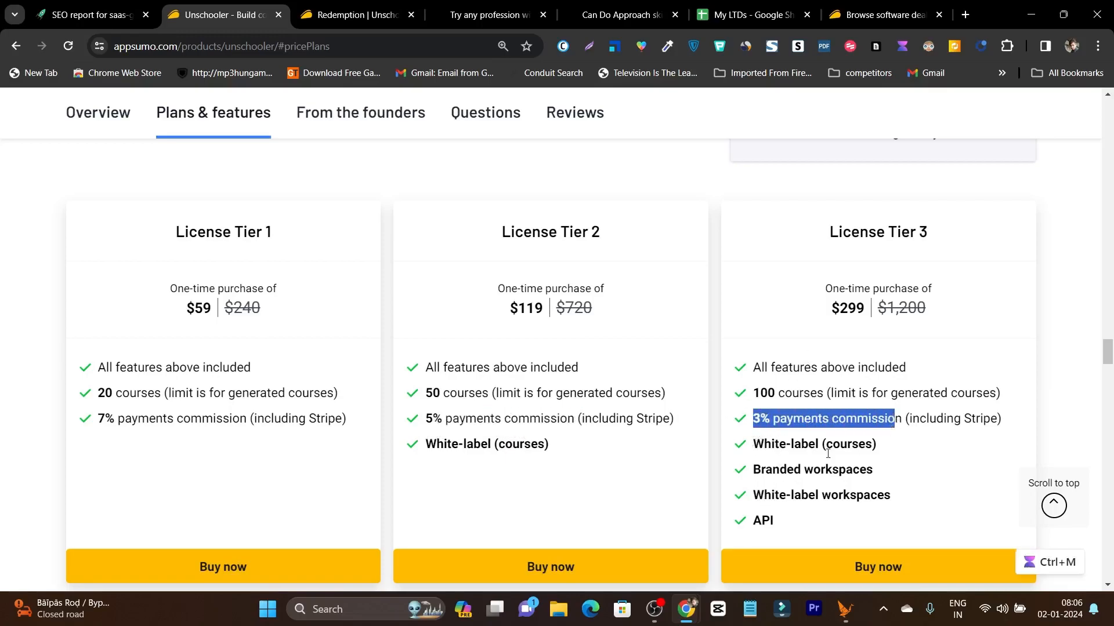
{"action": "left_click", "coordinate": [490, 478]}
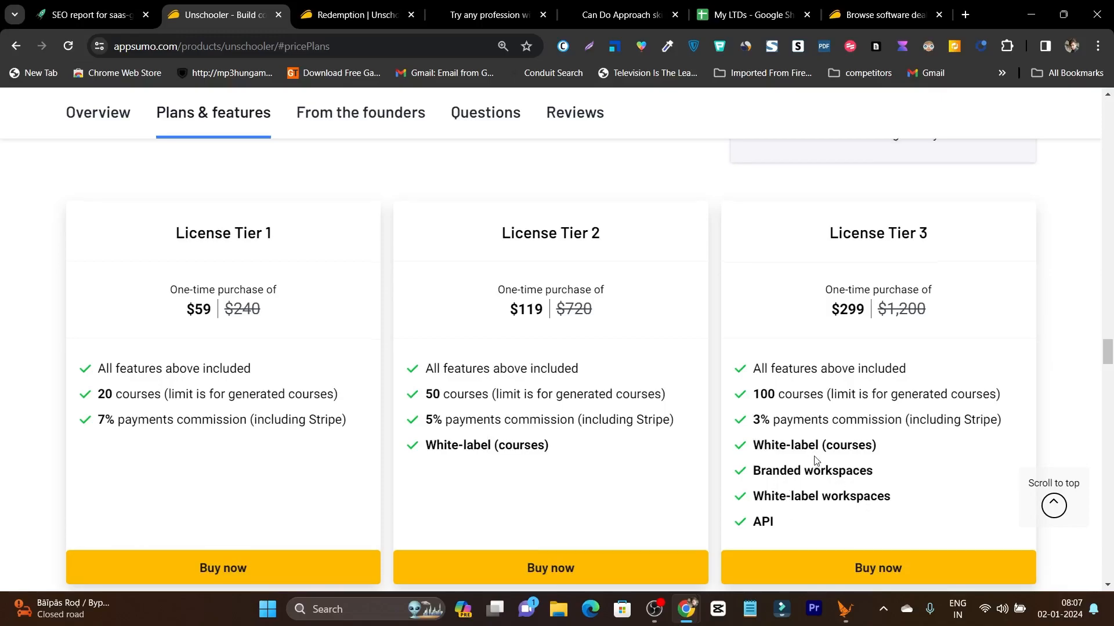
{"action": "scroll", "coordinate": [808, 509], "scroll_direction": "up", "scroll_amount": 5}
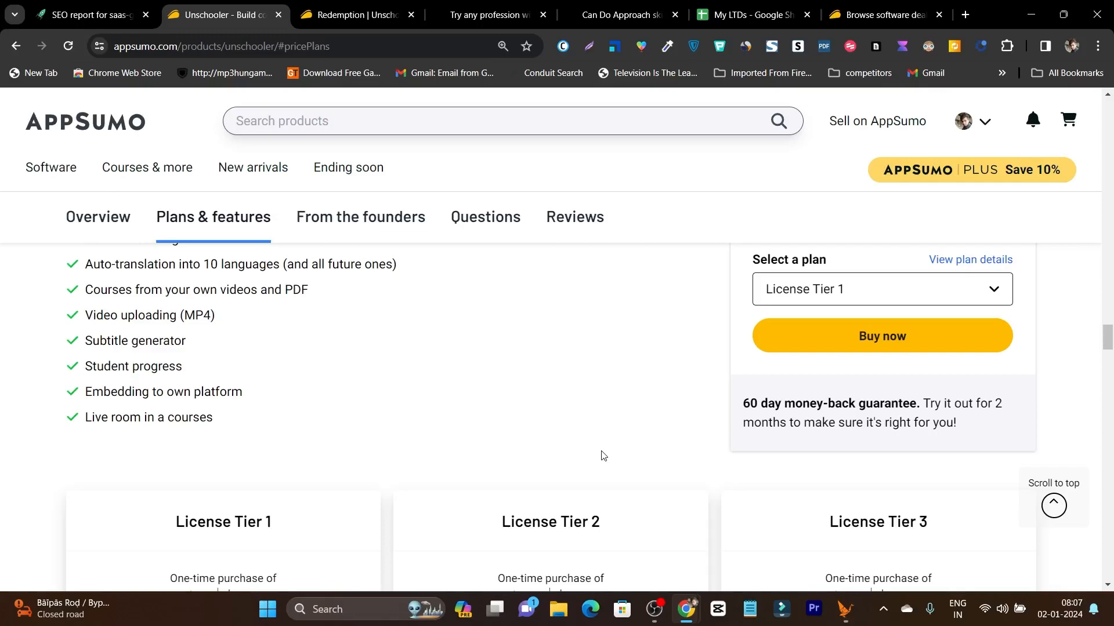
{"action": "scroll", "coordinate": [642, 450], "scroll_direction": "up", "scroll_amount": 4}
{"action": "scroll", "coordinate": [643, 449], "scroll_direction": "down", "scroll_amount": 3}
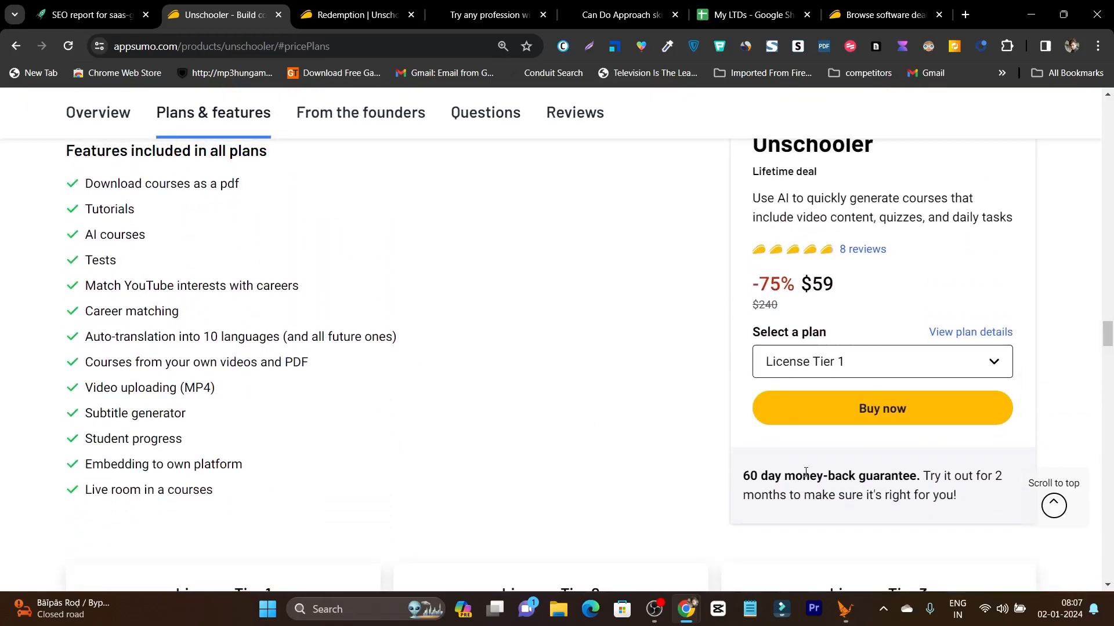
Highlight the 60-day money-back guarantee, then jump down to the License Tier 1/2/3 pricing cards
{"action": "left_click_drag", "start_coordinate": [739, 475], "coordinate": [986, 499]}
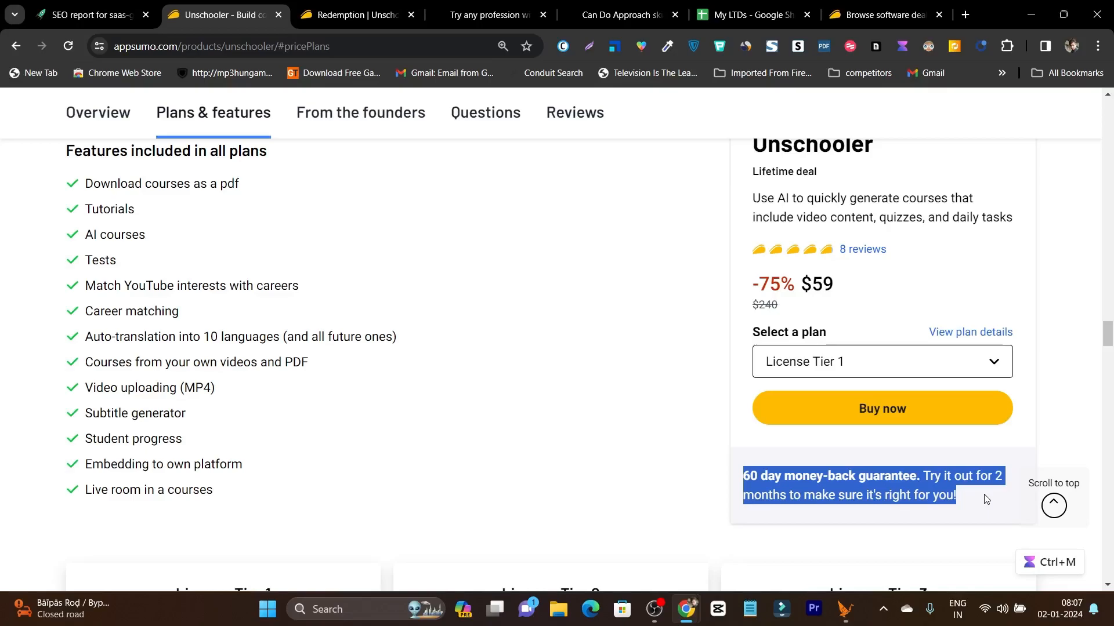
{"action": "scroll", "coordinate": [496, 426], "scroll_direction": "up", "scroll_amount": 5}
{"action": "scroll", "coordinate": [410, 374], "scroll_direction": "up", "scroll_amount": 4}
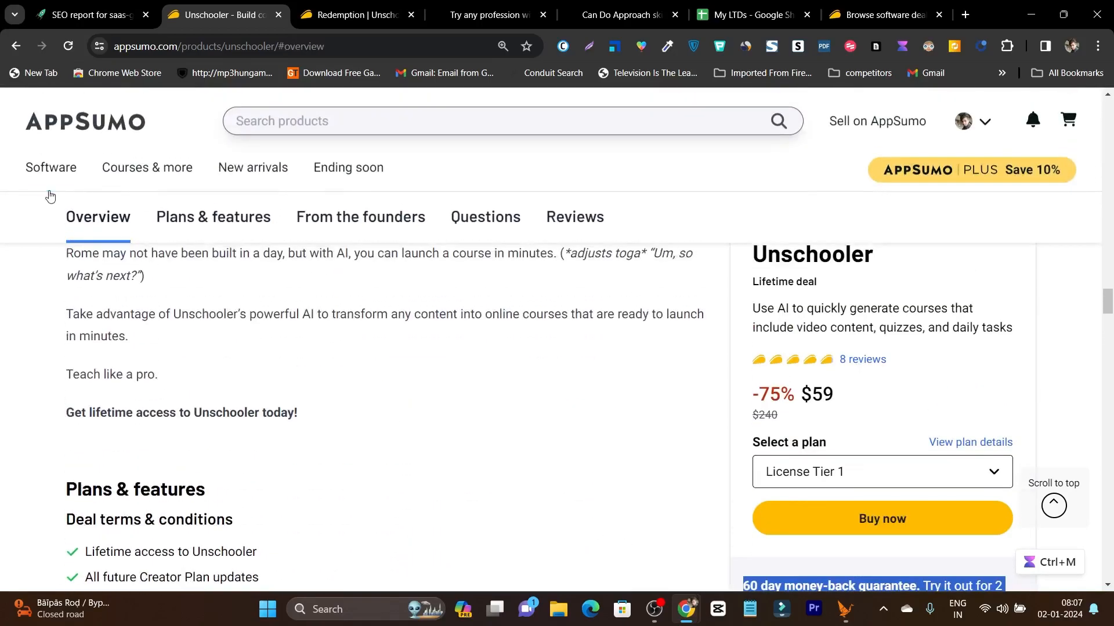
{"action": "scroll", "coordinate": [601, 436], "scroll_direction": "down", "scroll_amount": 3}
{"action": "scroll", "coordinate": [600, 435], "scroll_direction": "down", "scroll_amount": 2}
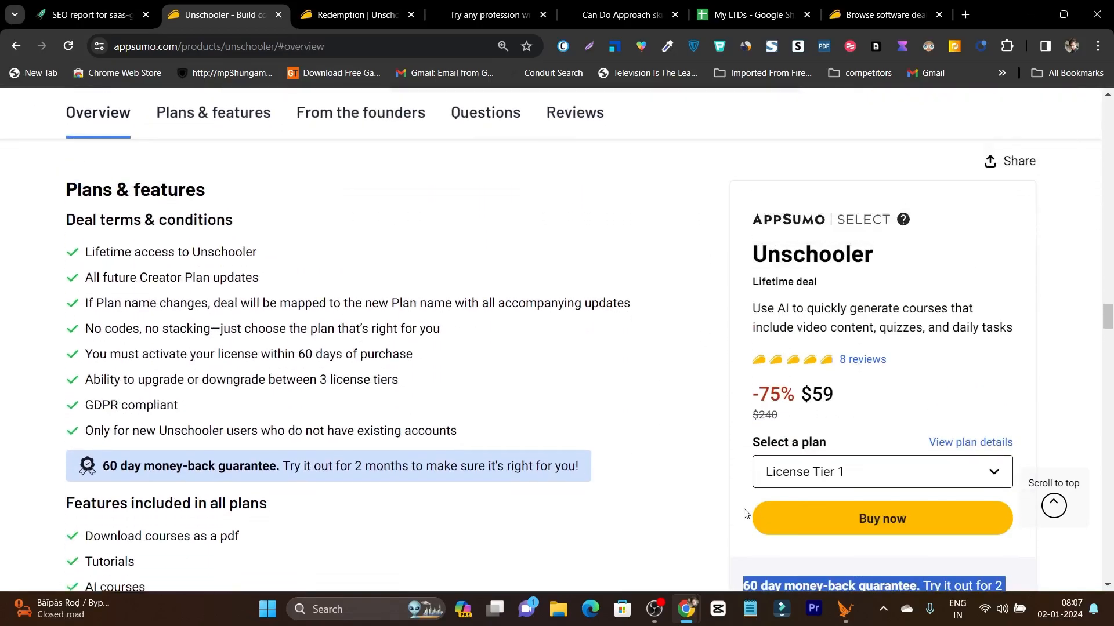
{"action": "scroll", "coordinate": [744, 513], "scroll_direction": "down", "scroll_amount": 3}
{"action": "scroll", "coordinate": [744, 435], "scroll_direction": "down", "scroll_amount": 3}
{"action": "left_click", "coordinate": [688, 339]}
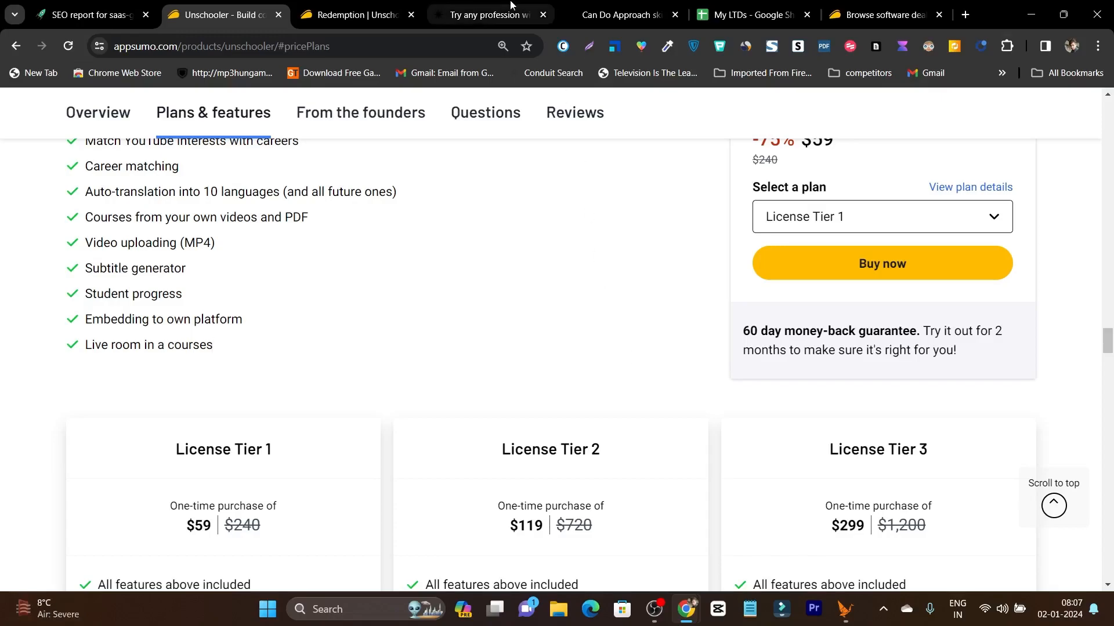
Return to the Unschooler tab, toggle dark theme on and off, and go to the courses page
{"action": "left_click", "coordinate": [488, 15]}
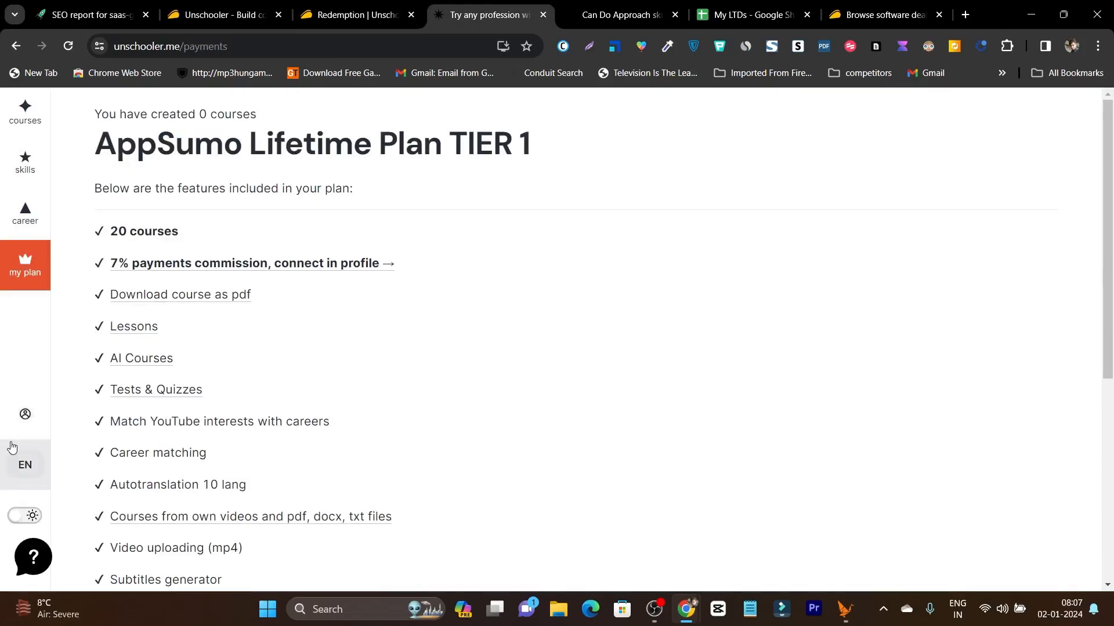
{"action": "left_click", "coordinate": [32, 515]}
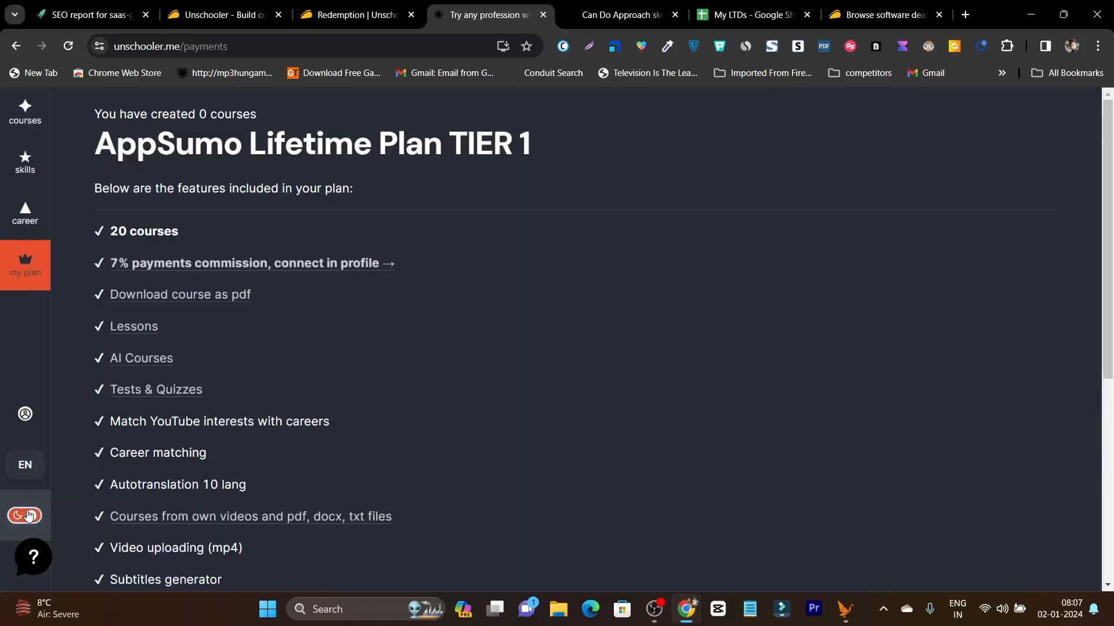
{"action": "left_click", "coordinate": [33, 515]}
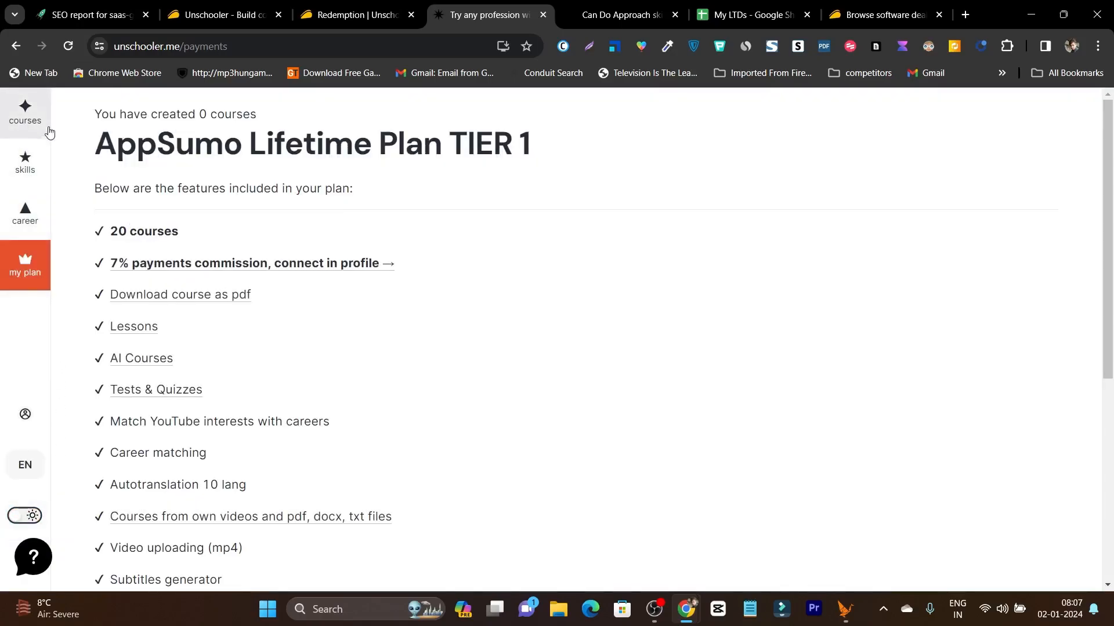
{"action": "left_click", "coordinate": [29, 125]}
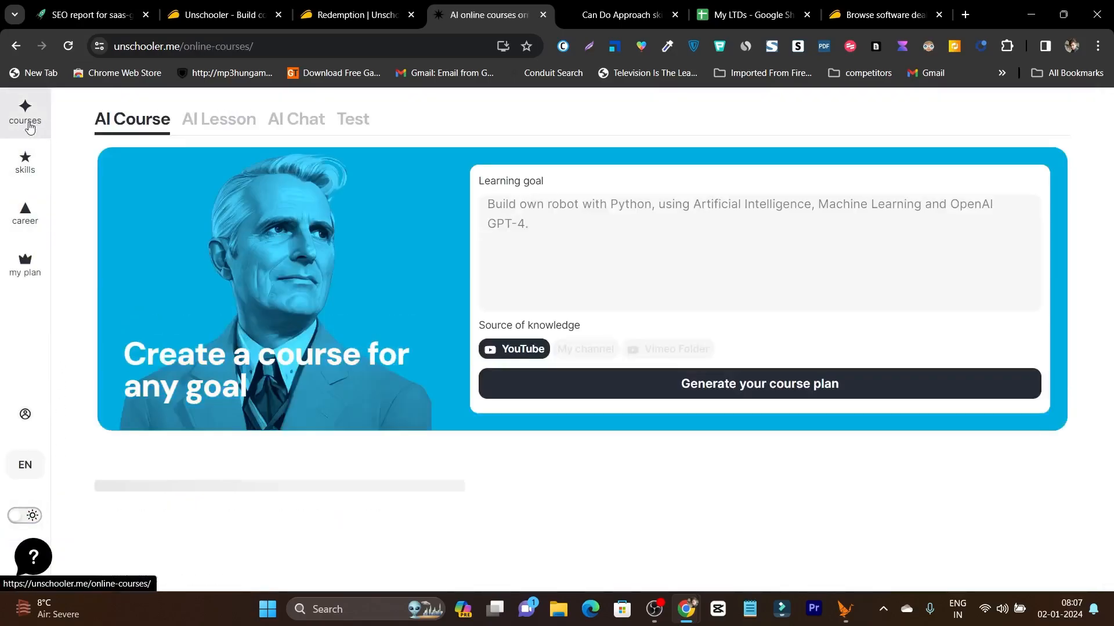
{"action": "scroll", "coordinate": [682, 404], "scroll_direction": "down", "scroll_amount": 3}
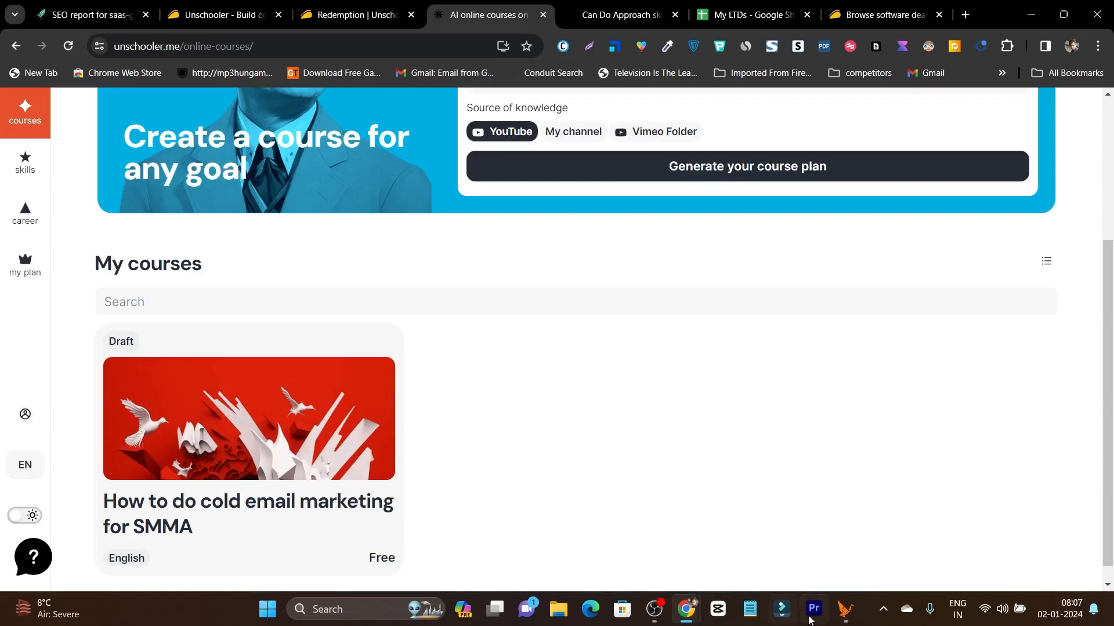
Check the other window's HTML lesson and course creation page, then return to My courses
{"action": "mouse_move", "coordinate": [686, 609]}
{"action": "left_click", "coordinate": [766, 530]}
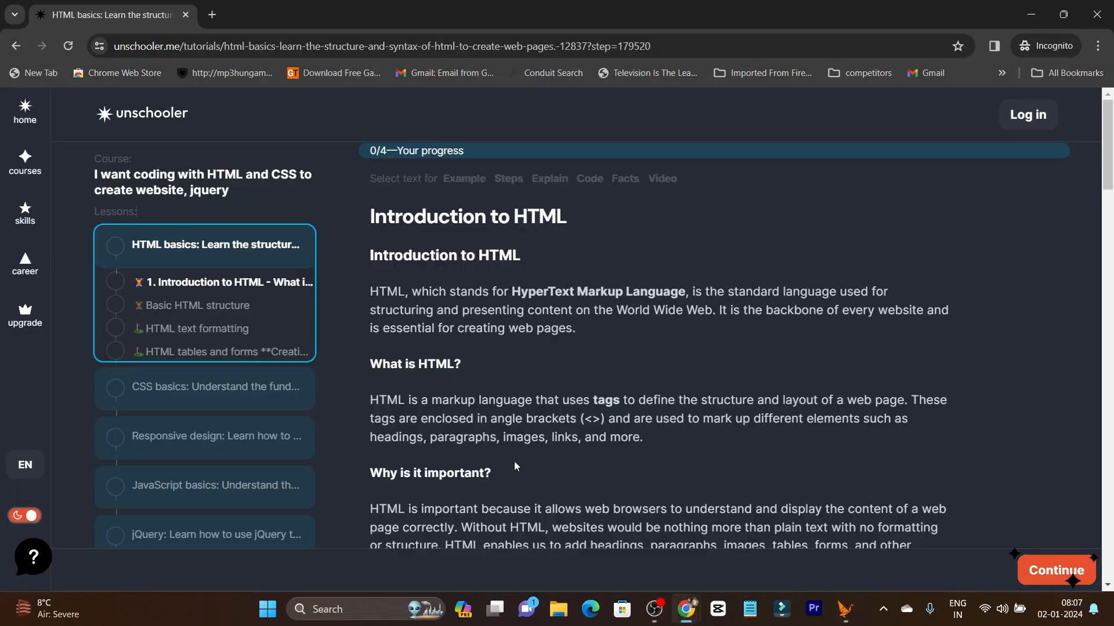
{"action": "scroll", "coordinate": [709, 348], "scroll_direction": "down", "scroll_amount": 6}
{"action": "scroll", "coordinate": [708, 348], "scroll_direction": "up", "scroll_amount": 2}
{"action": "scroll", "coordinate": [546, 432], "scroll_direction": "up", "scroll_amount": 3}
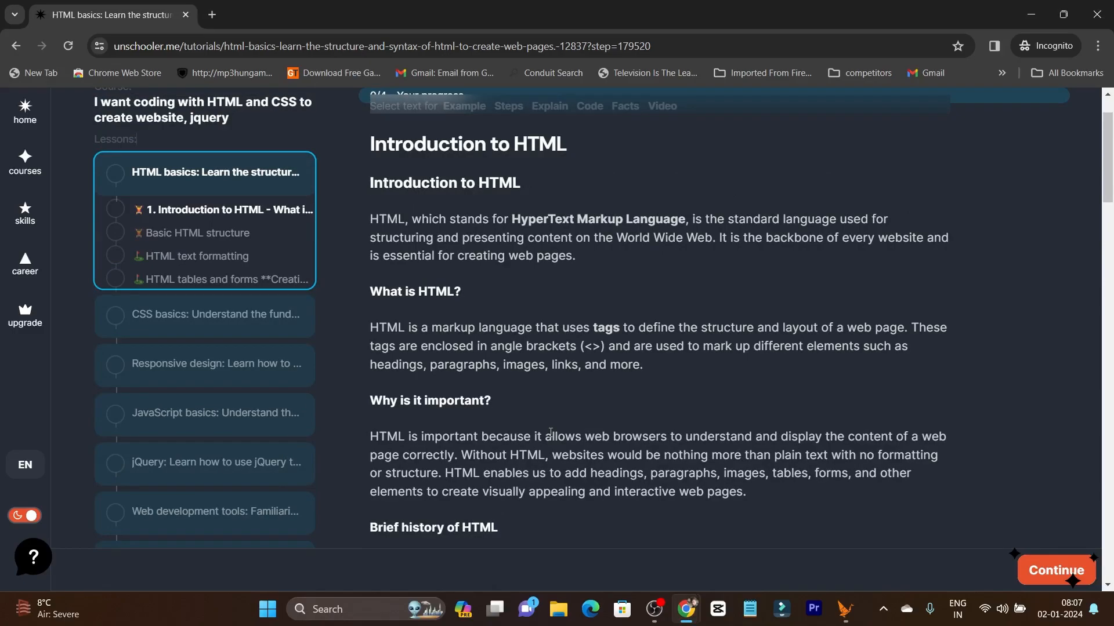
{"action": "left_click", "coordinate": [25, 162]}
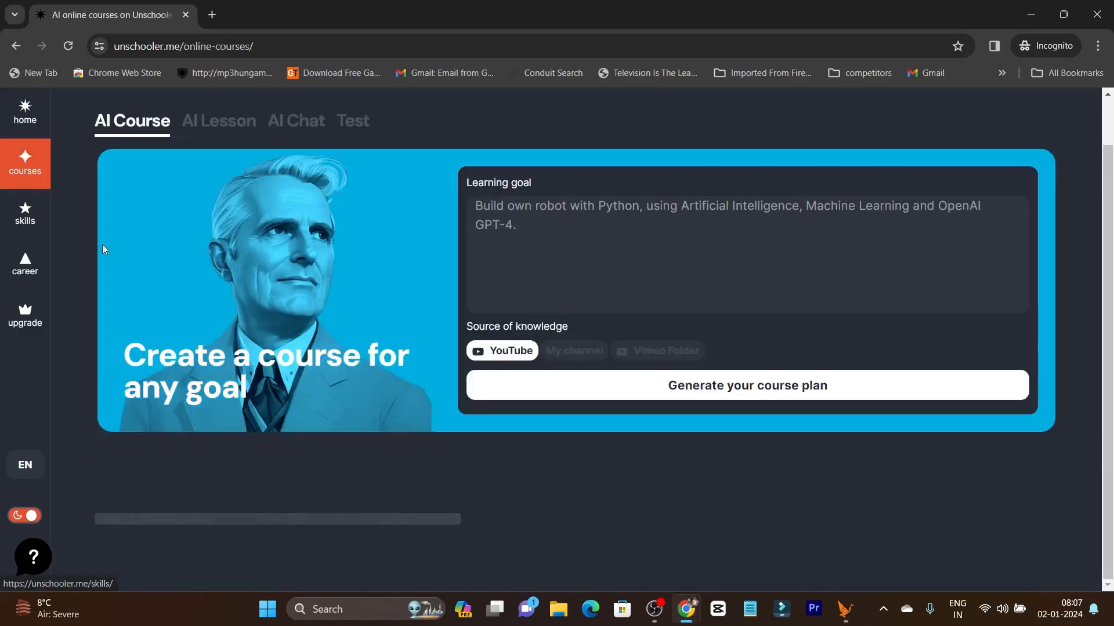
{"action": "scroll", "coordinate": [307, 462], "scroll_direction": "down", "scroll_amount": 1}
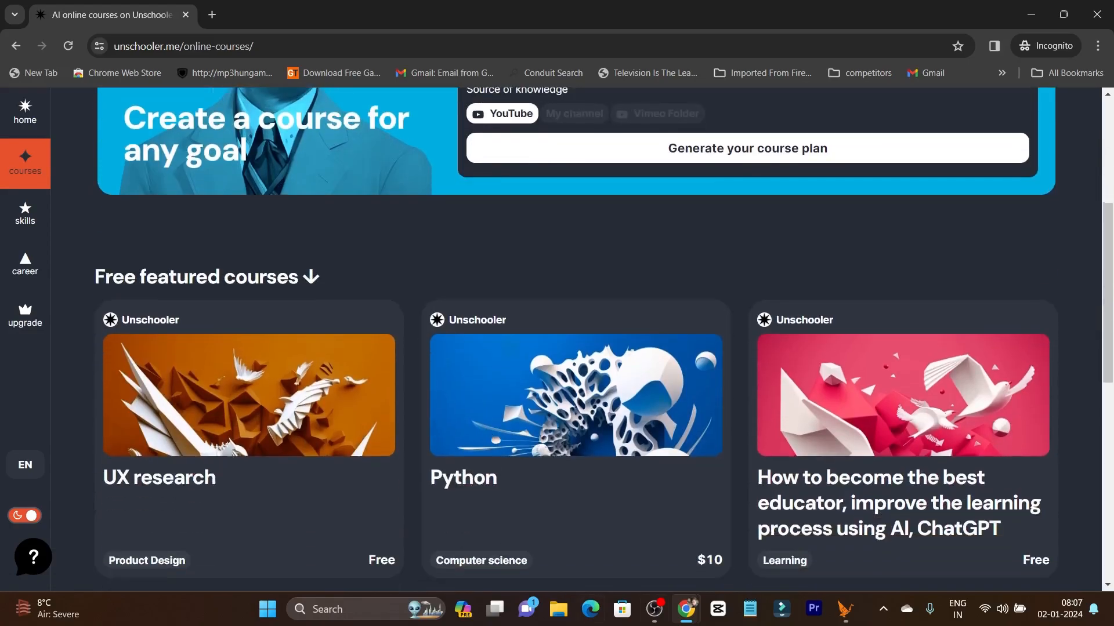
{"action": "mouse_move", "coordinate": [686, 610]}
{"action": "left_click", "coordinate": [602, 539]}
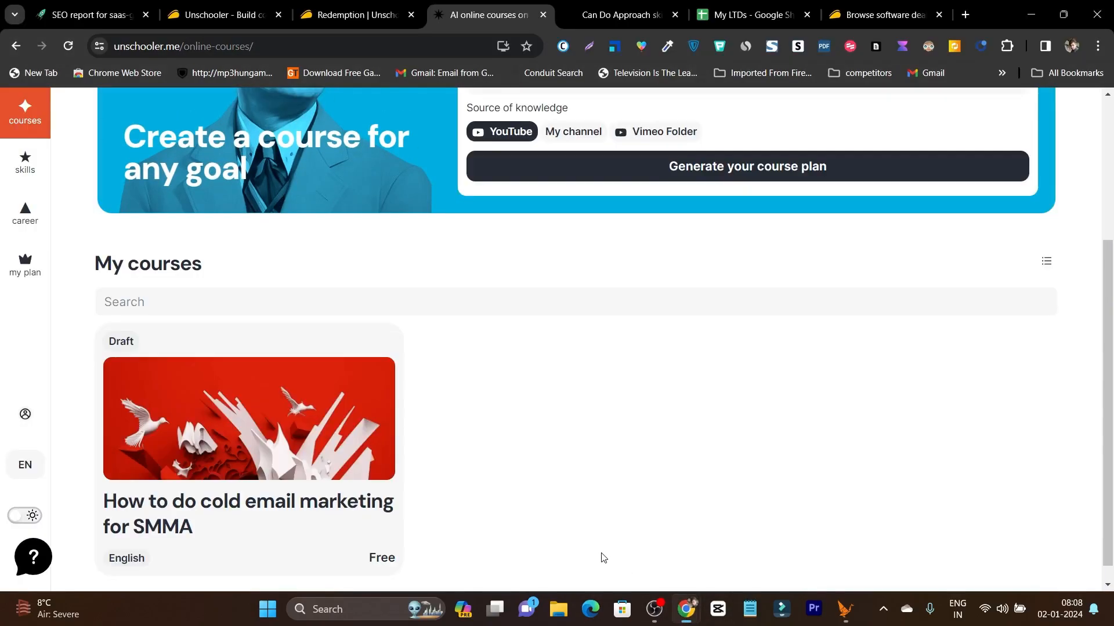
{"action": "scroll", "coordinate": [331, 383], "scroll_direction": "up", "scroll_amount": 5}
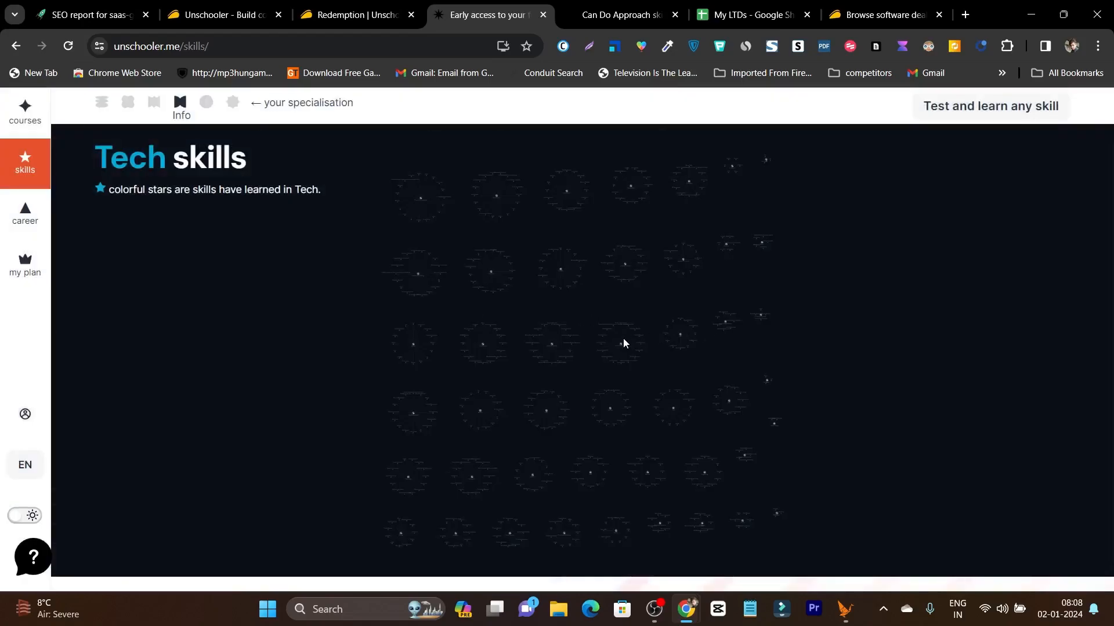
{"action": "scroll", "coordinate": [800, 336], "scroll_direction": "up", "scroll_amount": 5}
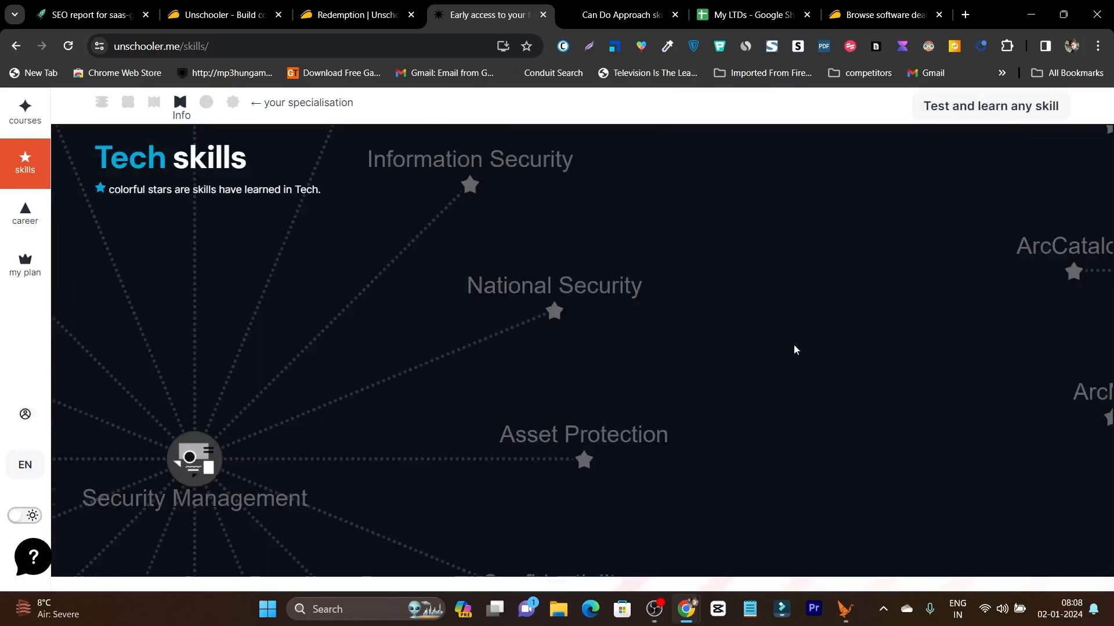
Pan the Tech skills map to center the Security Management cluster and explore the constellation
{"action": "mouse_move", "coordinate": [313, 444]}
{"action": "left_mouse_down"}
{"action": "mouse_move", "coordinate": [579, 420]}
{"action": "mouse_move", "coordinate": [685, 333]}
{"action": "left_mouse_up"}
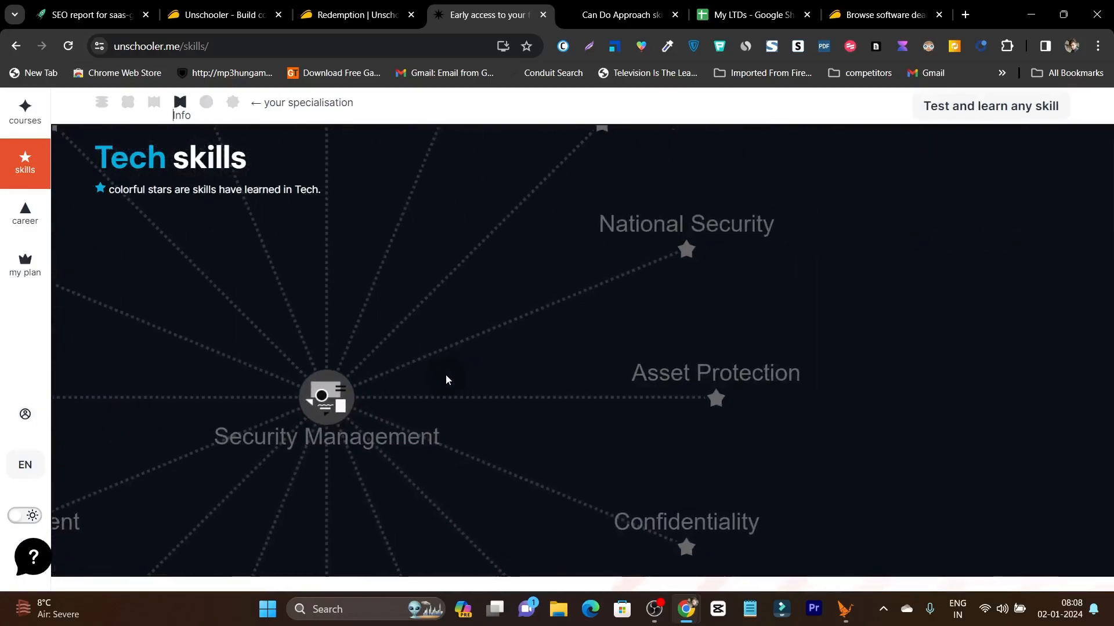
{"action": "scroll", "coordinate": [684, 333], "scroll_direction": "down", "scroll_amount": 5}
{"action": "scroll", "coordinate": [685, 333], "scroll_direction": "down", "scroll_amount": 3}
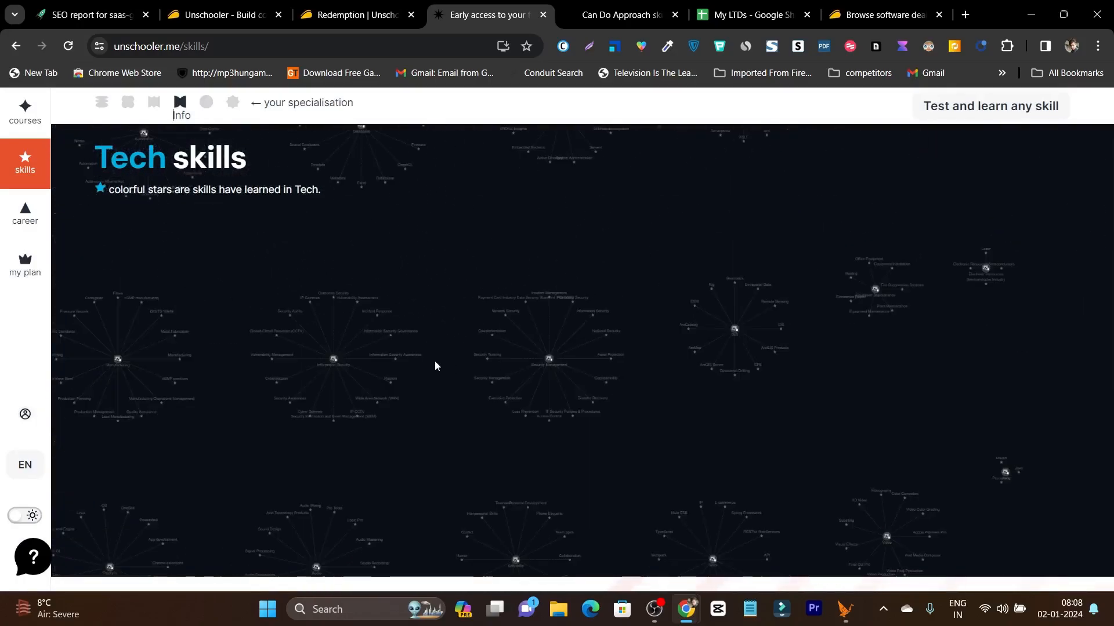
{"action": "scroll", "coordinate": [461, 266], "scroll_direction": "up", "scroll_amount": 5}
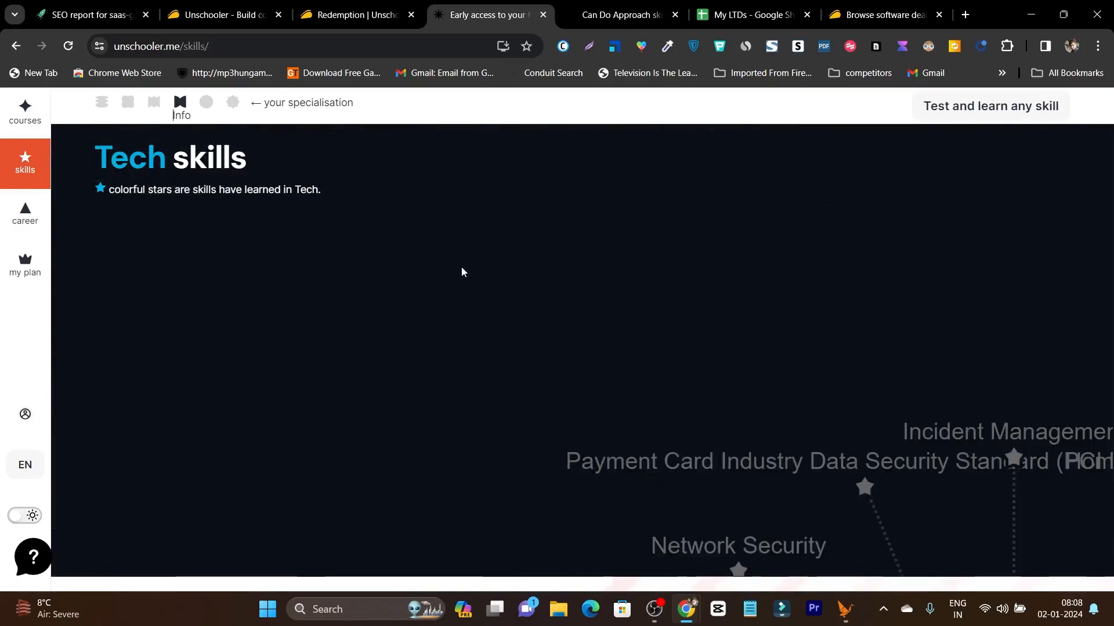
{"action": "scroll", "coordinate": [461, 266], "scroll_direction": "down", "scroll_amount": 5}
{"action": "scroll", "coordinate": [462, 266], "scroll_direction": "down", "scroll_amount": 4}
{"action": "left_click_drag", "start_coordinate": [670, 358], "coordinate": [774, 391]}
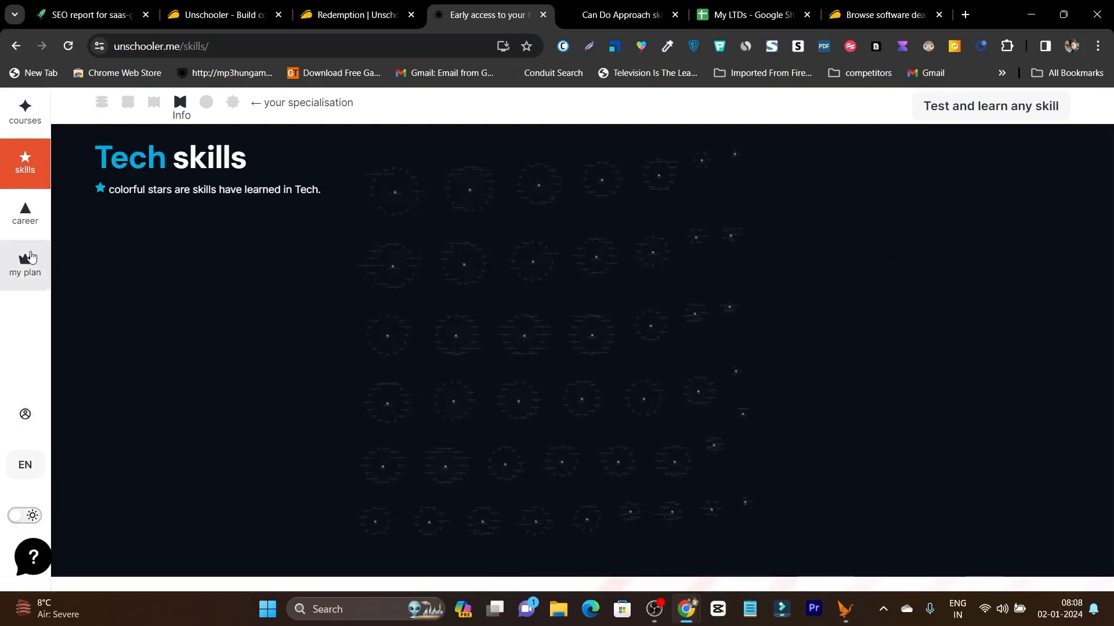
Browse the careers map around the English node, then go back to the AI course creation page
{"action": "left_click", "coordinate": [25, 214]}
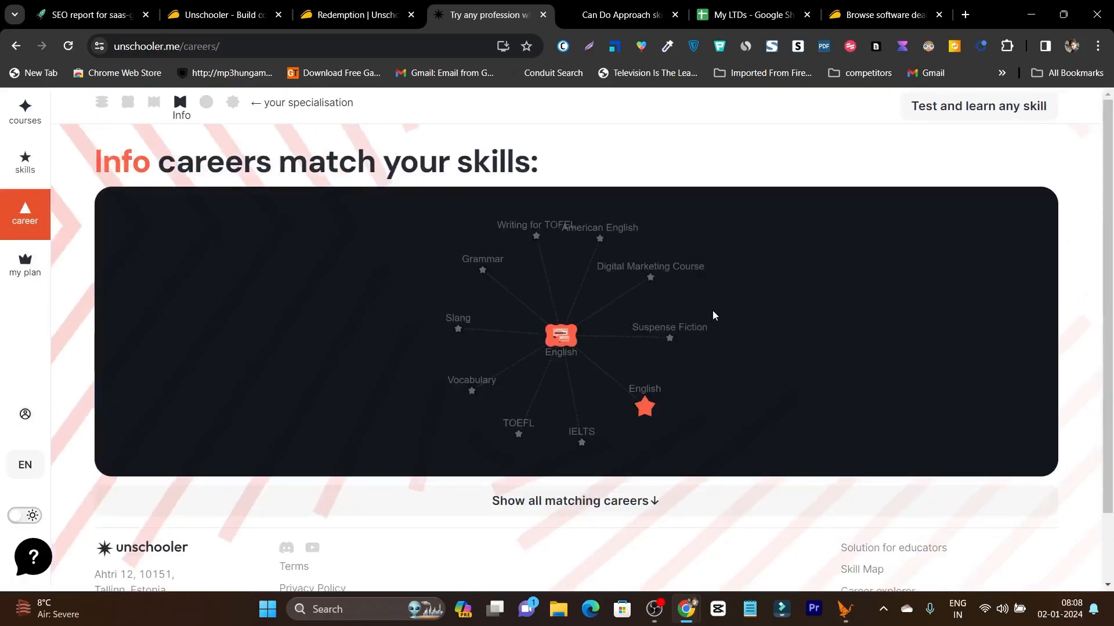
{"action": "scroll", "coordinate": [713, 311], "scroll_direction": "down", "scroll_amount": 5}
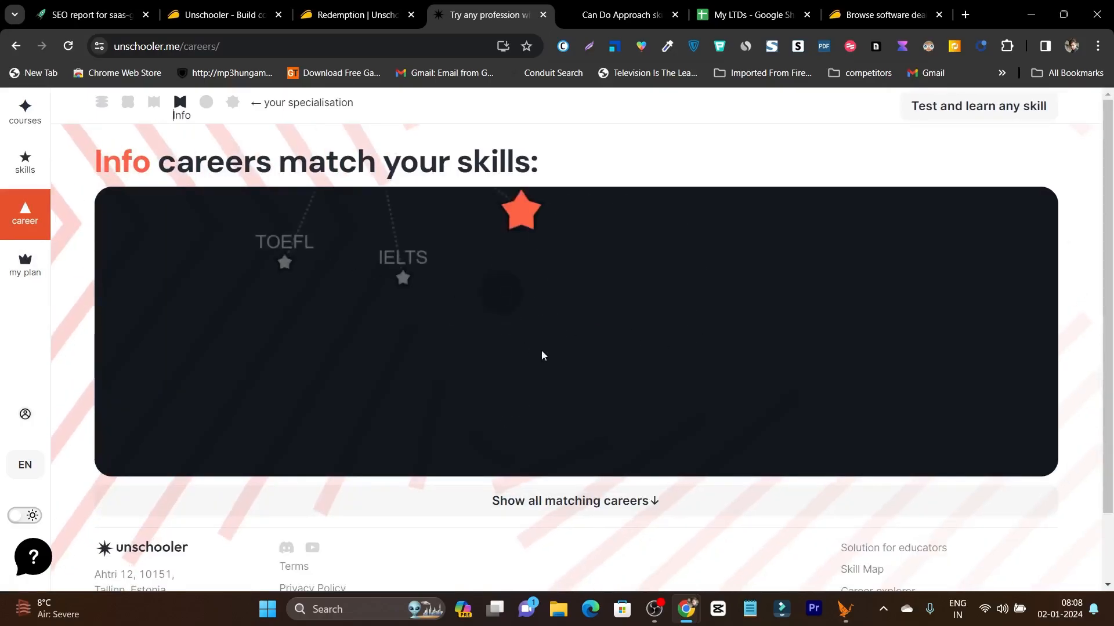
{"action": "left_click_drag", "start_coordinate": [541, 355], "coordinate": [567, 418]}
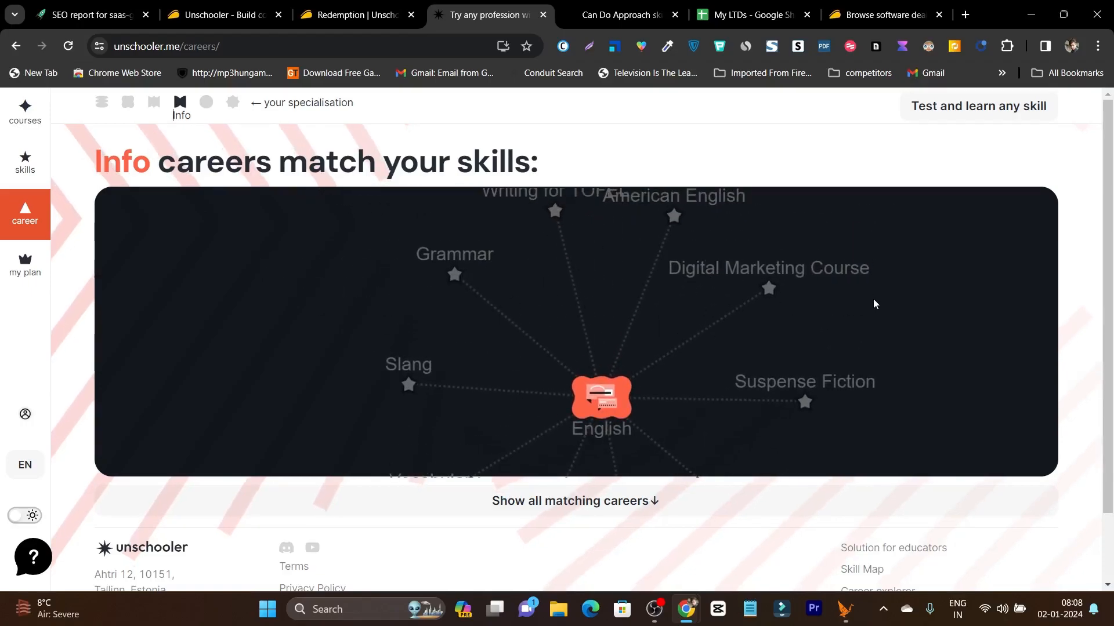
{"action": "left_click_drag", "start_coordinate": [875, 304], "coordinate": [759, 354]}
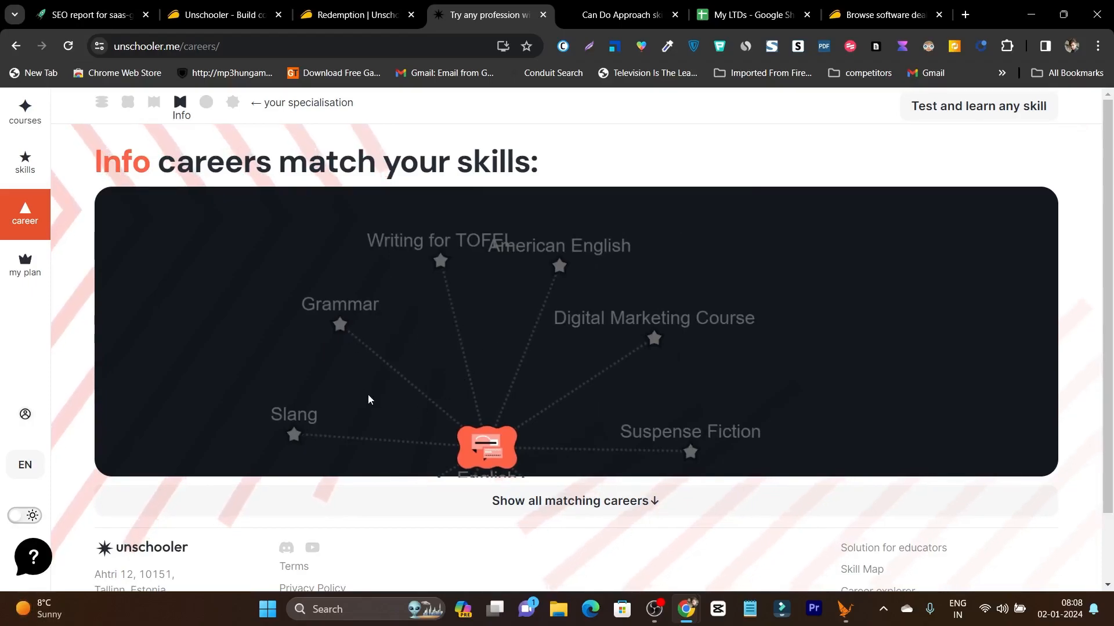
{"action": "left_click_drag", "start_coordinate": [244, 361], "coordinate": [277, 318]}
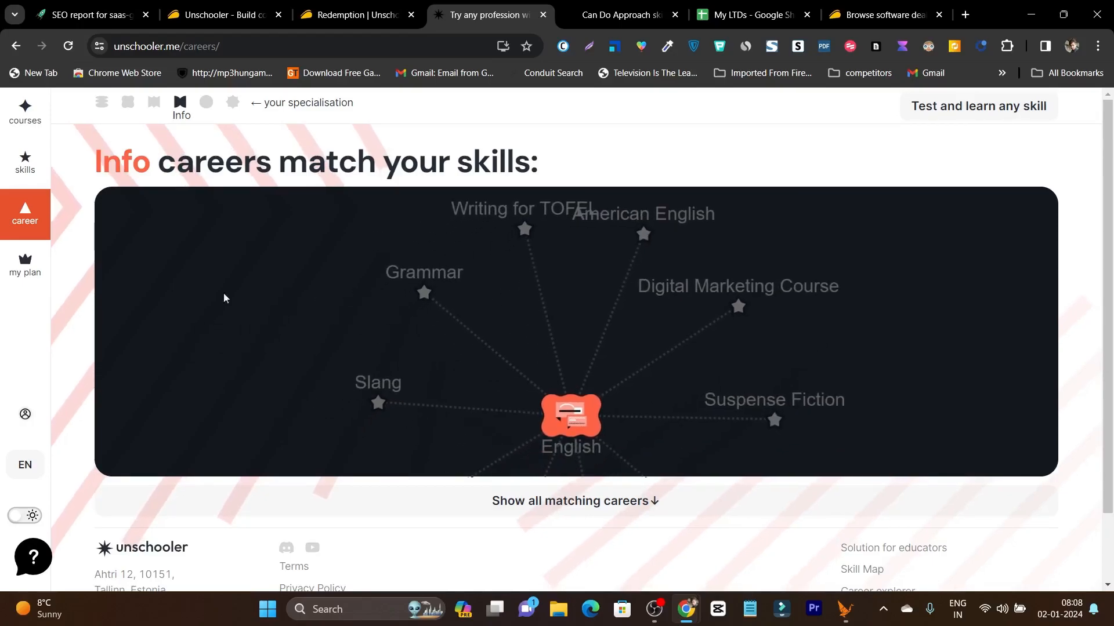
{"action": "left_click", "coordinate": [25, 112]}
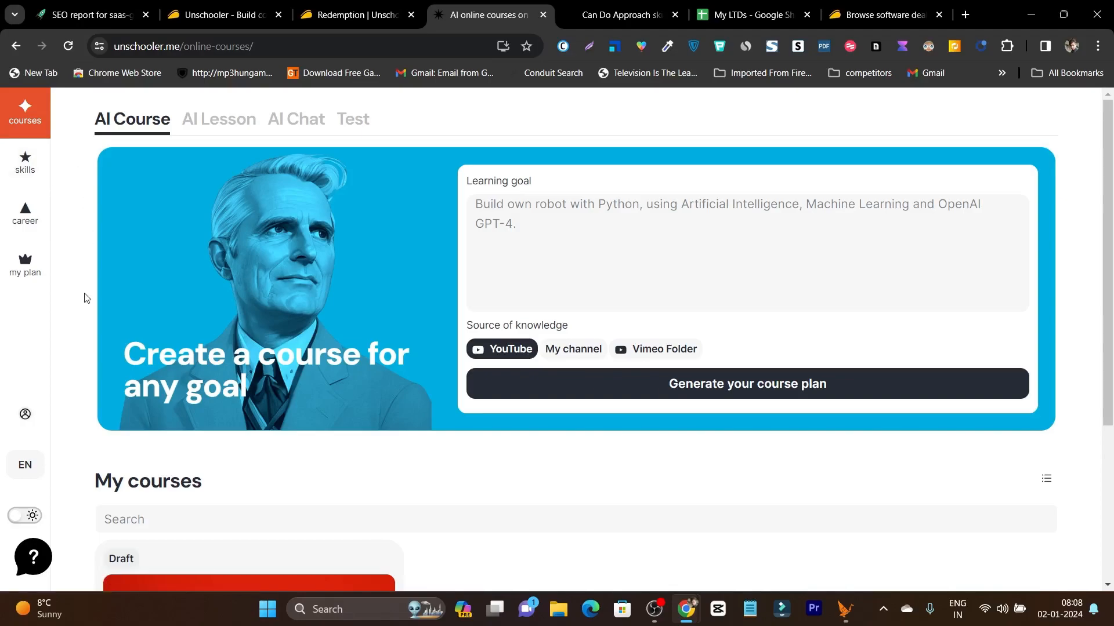
Switch back to the AppSumo Unschooler deal tab
{"action": "left_click", "coordinate": [194, 14]}
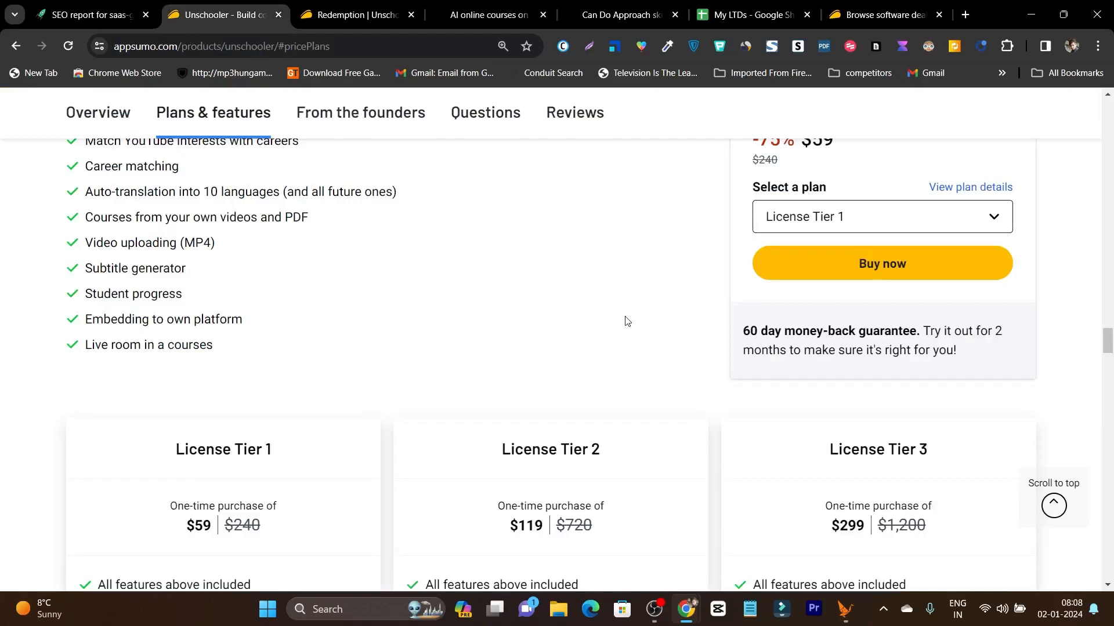
{"action": "scroll", "coordinate": [625, 321], "scroll_direction": "up", "scroll_amount": 5}
{"action": "scroll", "coordinate": [625, 322], "scroll_direction": "up", "scroll_amount": 5}
{"action": "scroll", "coordinate": [615, 360], "scroll_direction": "up", "scroll_amount": 5}
{"action": "scroll", "coordinate": [615, 360], "scroll_direction": "up", "scroll_amount": 4}
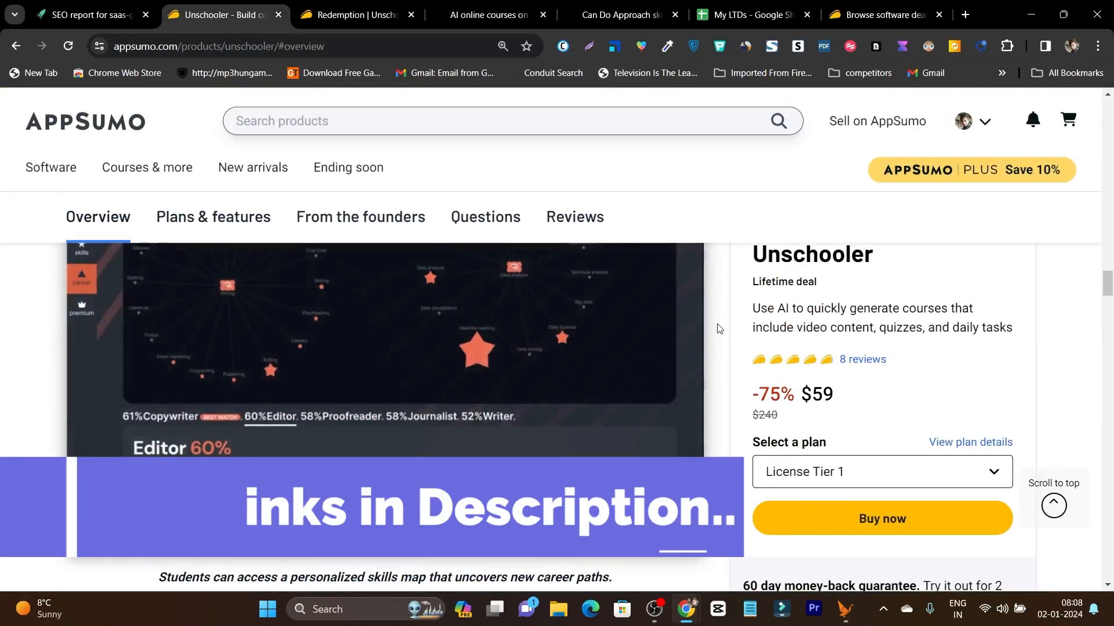
{"action": "scroll", "coordinate": [719, 330], "scroll_direction": "up", "scroll_amount": 5}
{"action": "scroll", "coordinate": [719, 330], "scroll_direction": "up", "scroll_amount": 2}
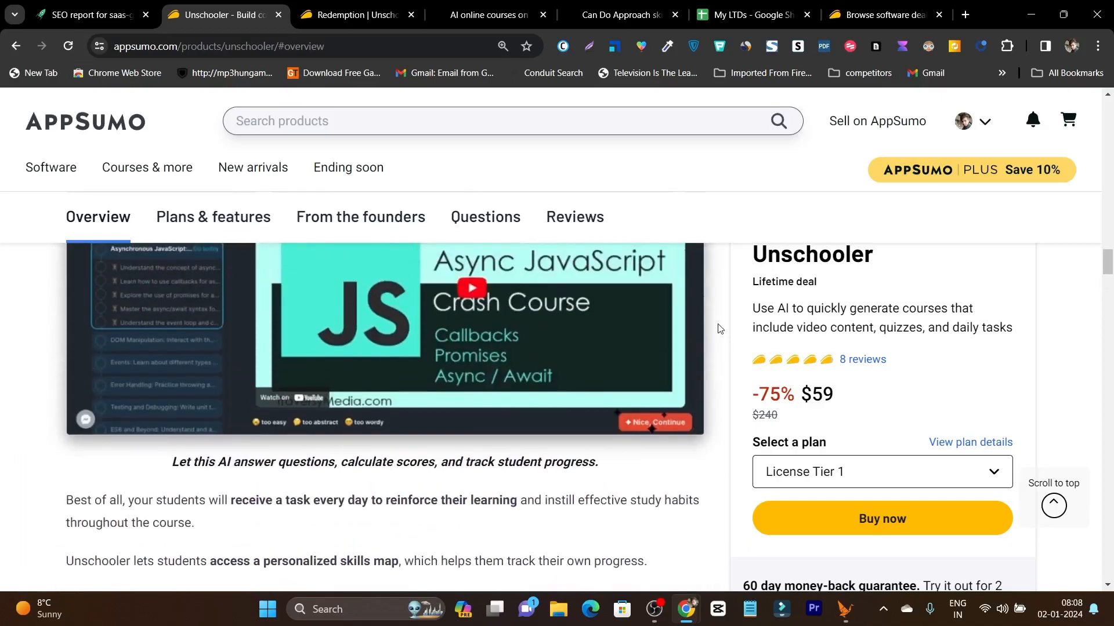
{"action": "scroll", "coordinate": [719, 339], "scroll_direction": "up", "scroll_amount": 5}
{"action": "scroll", "coordinate": [730, 361], "scroll_direction": "up", "scroll_amount": 4}
{"action": "scroll", "coordinate": [730, 361], "scroll_direction": "up", "scroll_amount": 4}
{"action": "scroll", "coordinate": [730, 360], "scroll_direction": "up", "scroll_amount": 4}
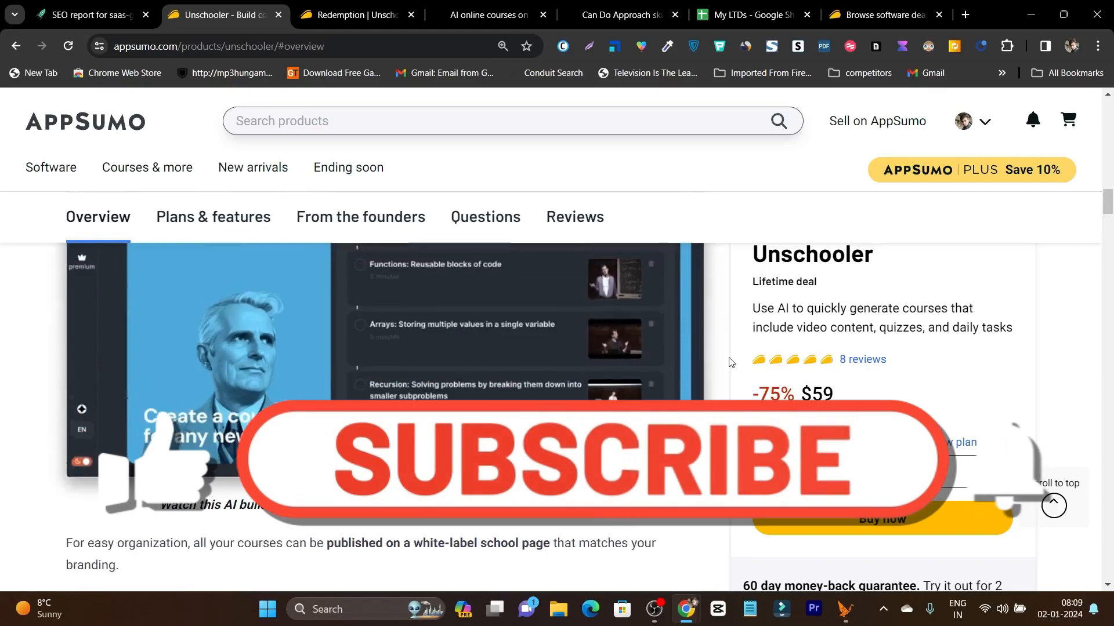
{"action": "scroll", "coordinate": [730, 360], "scroll_direction": "up", "scroll_amount": 4}
{"action": "scroll", "coordinate": [730, 362], "scroll_direction": "up", "scroll_amount": 4}
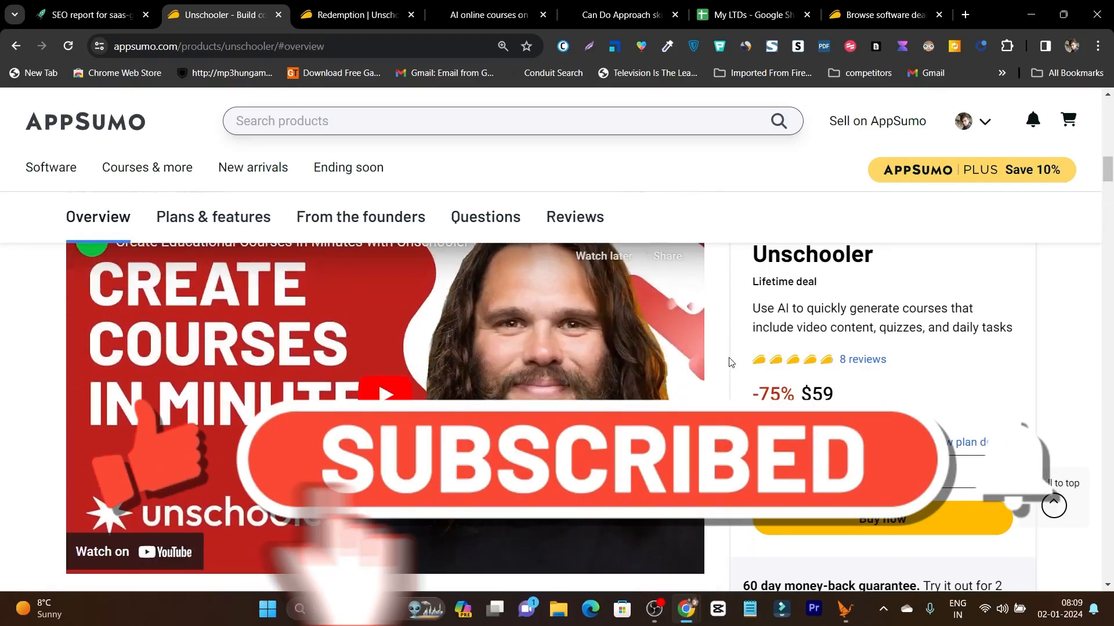